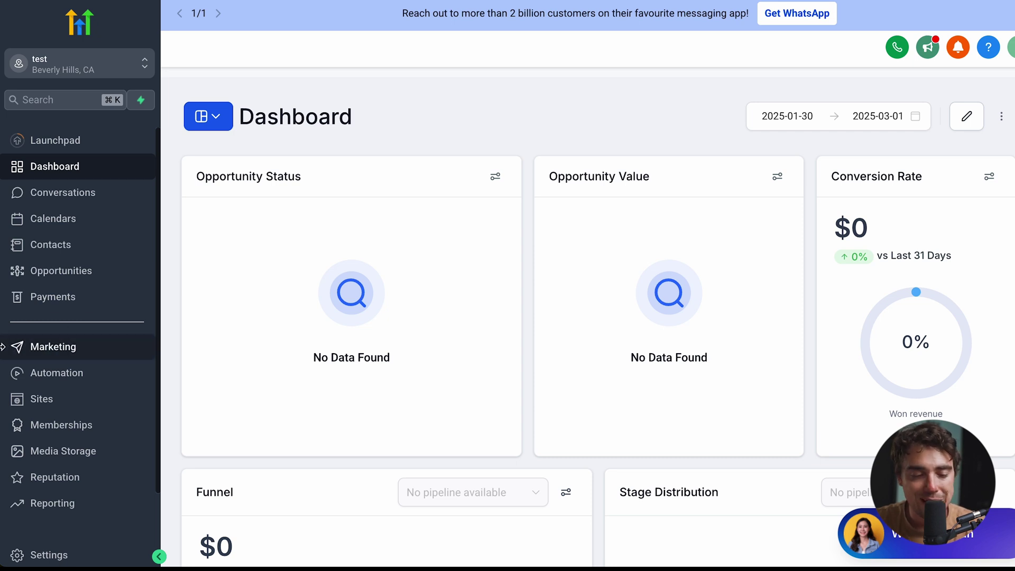
Step: Open the empty email Campaigns list under Marketing, then switch to the Contacts list
left_click(66, 354)
mouse_move(352, 79)
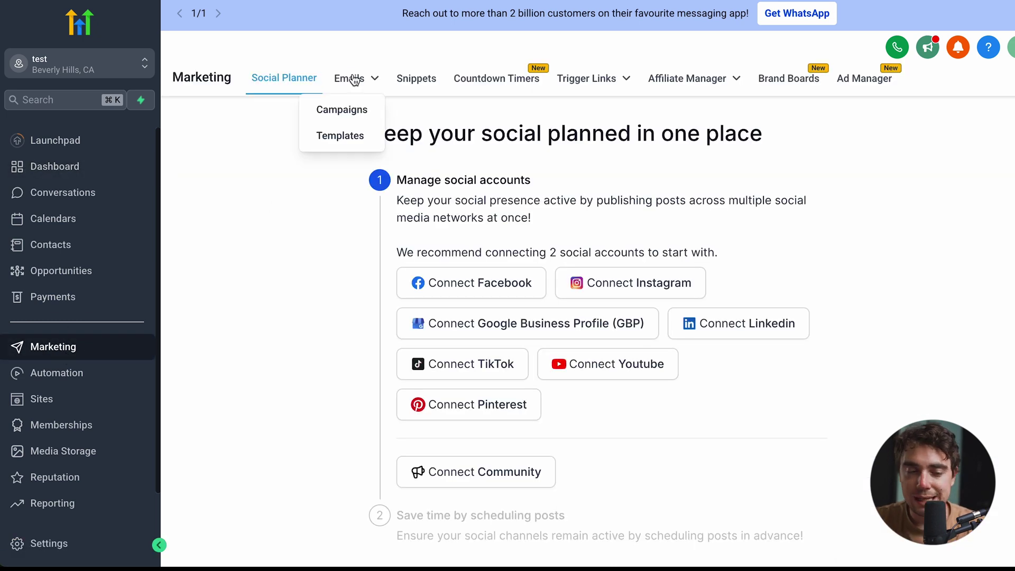
left_click(346, 119)
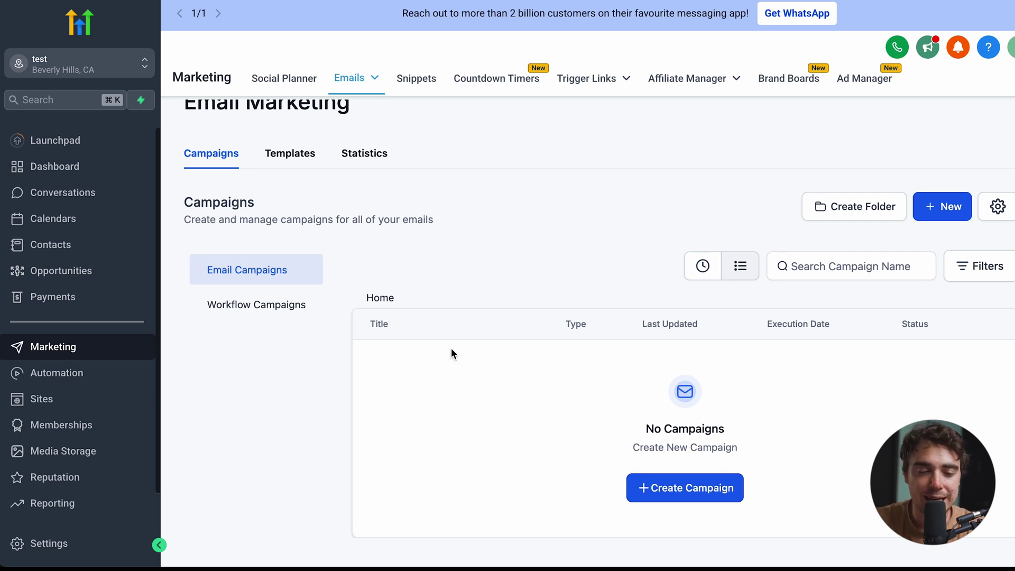
left_click(47, 250)
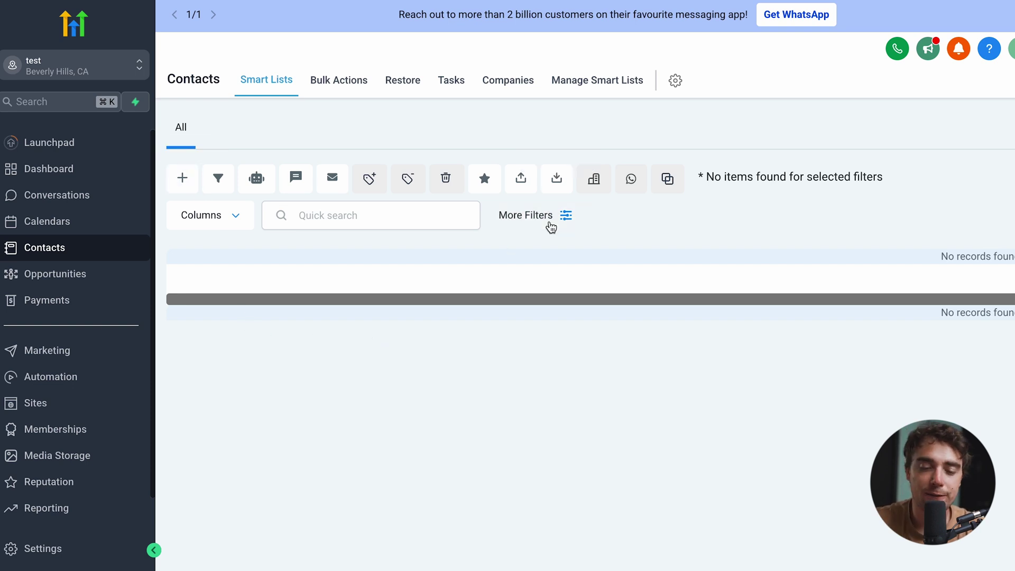
left_click(551, 224)
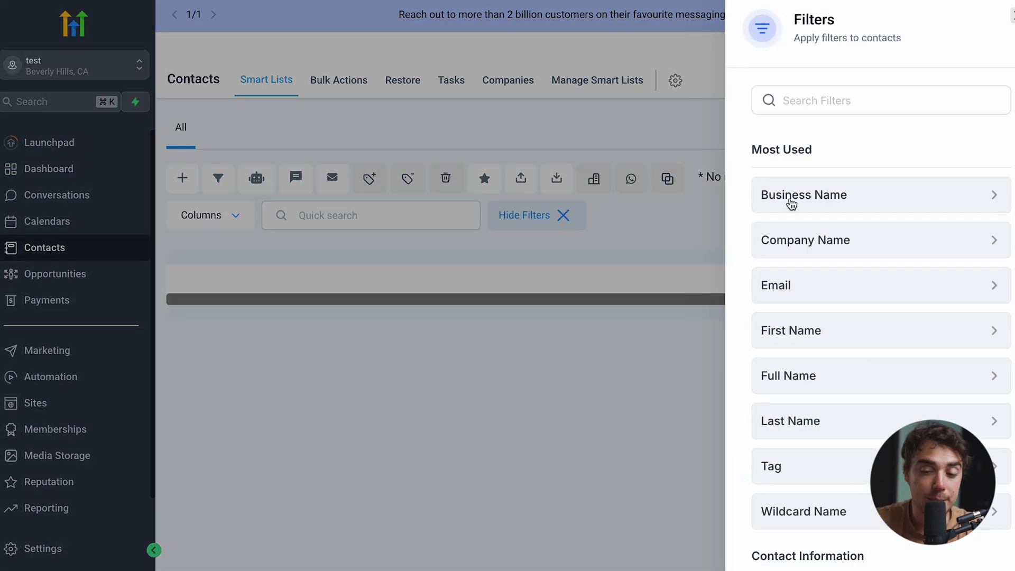
scroll(802, 356, "down", 2)
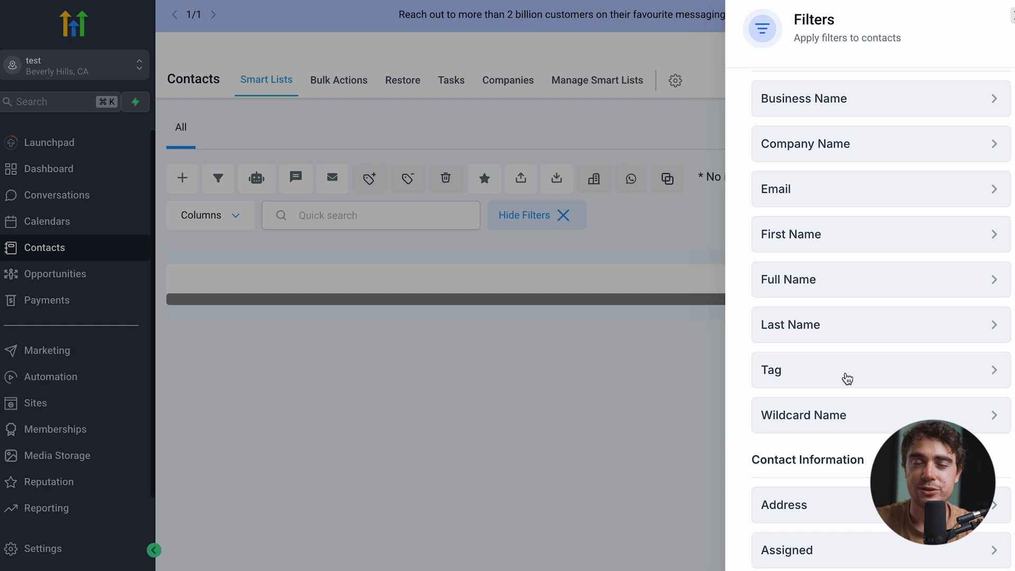
left_click(481, 286)
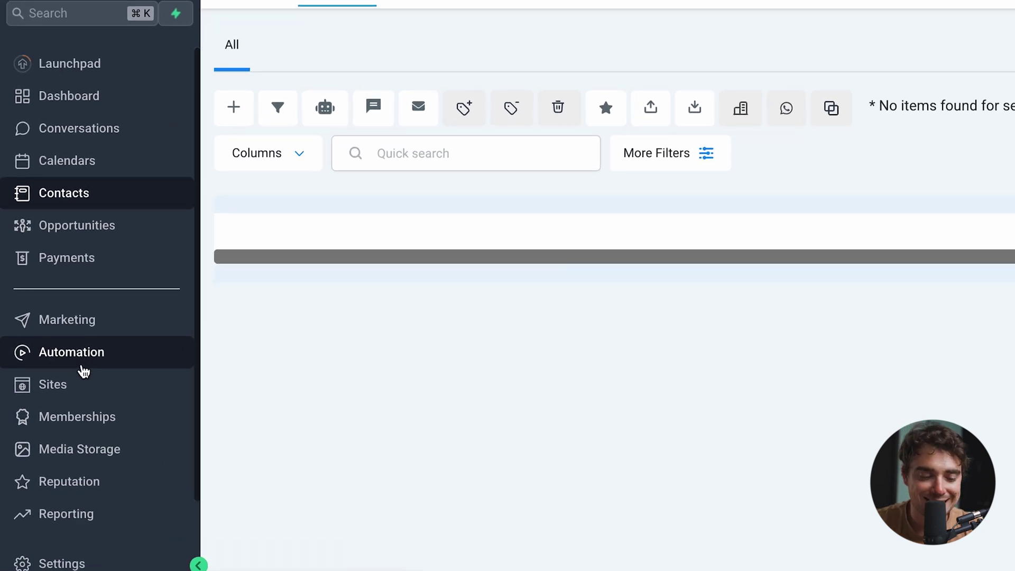
Step: Start a new funnel in Sites built with Funnel AI
left_click(63, 386)
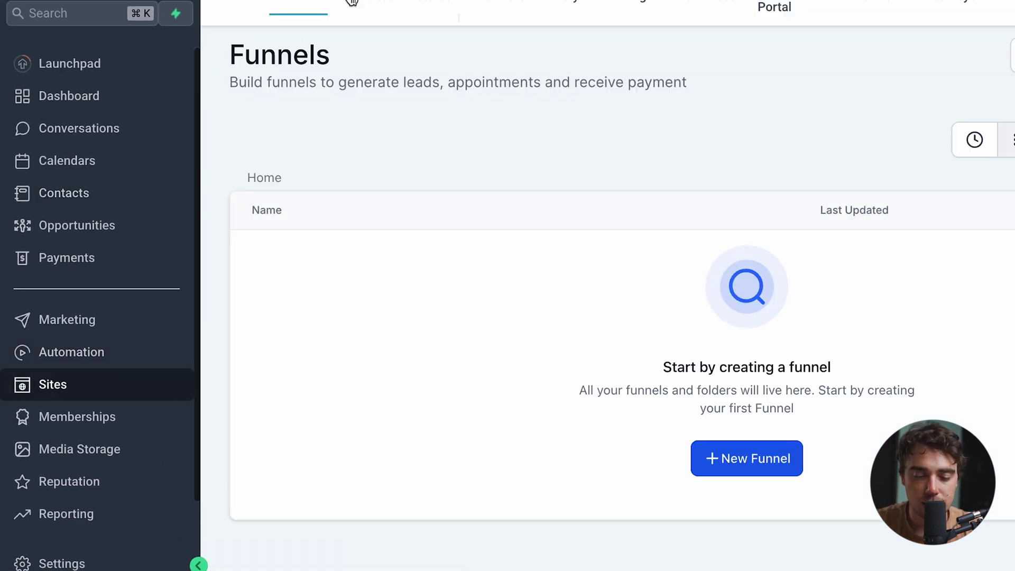
left_click(767, 464)
left_click(491, 241)
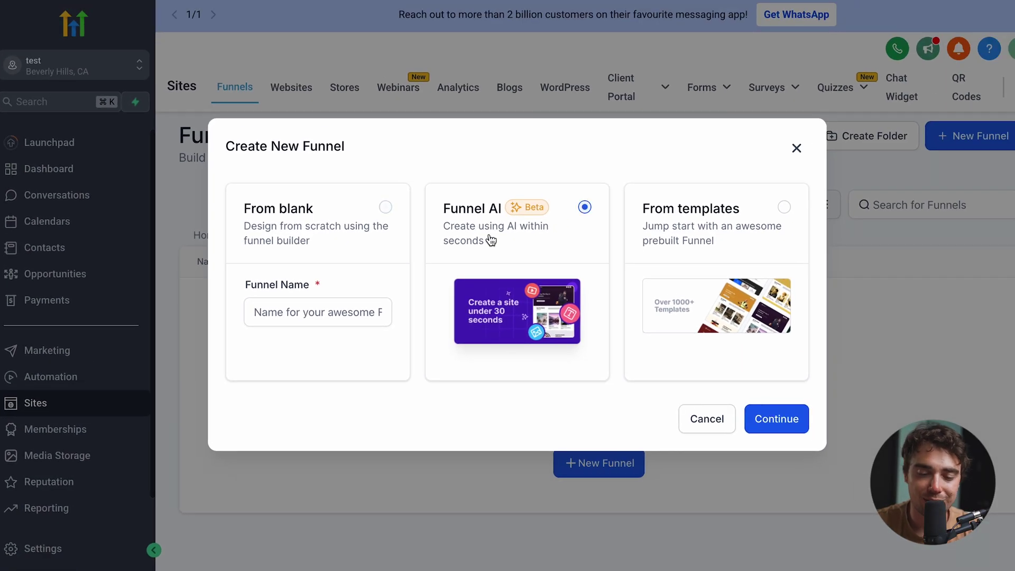
left_click(774, 423)
Step: Generate a funnel for Lasso Skin Care, a Skin Care Clinic, aiming for more leads with a friendly tone
left_click(402, 250)
type("Lasso")
type(" Skin Care")
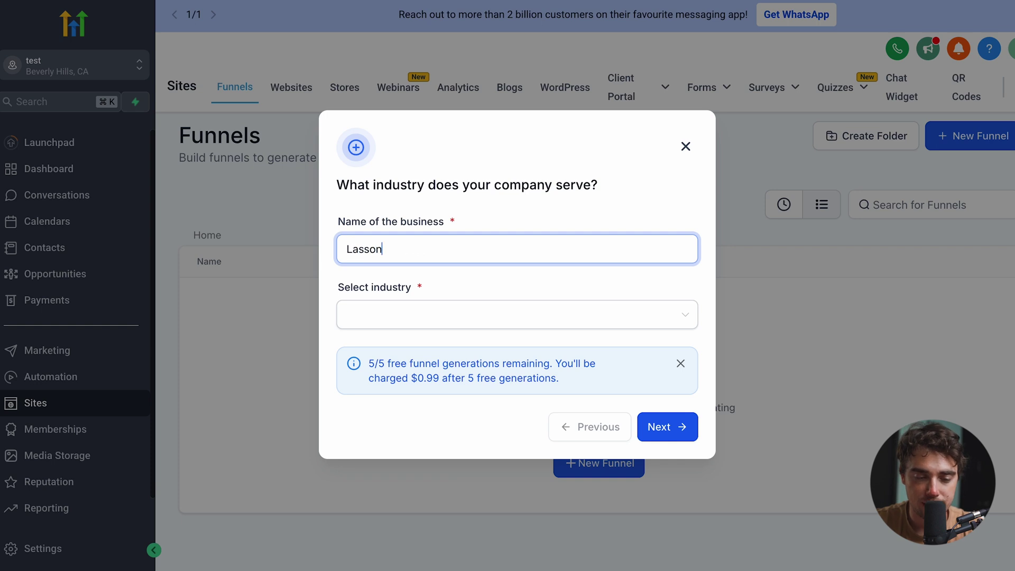
left_click(390, 314)
type("skin")
left_click(412, 400)
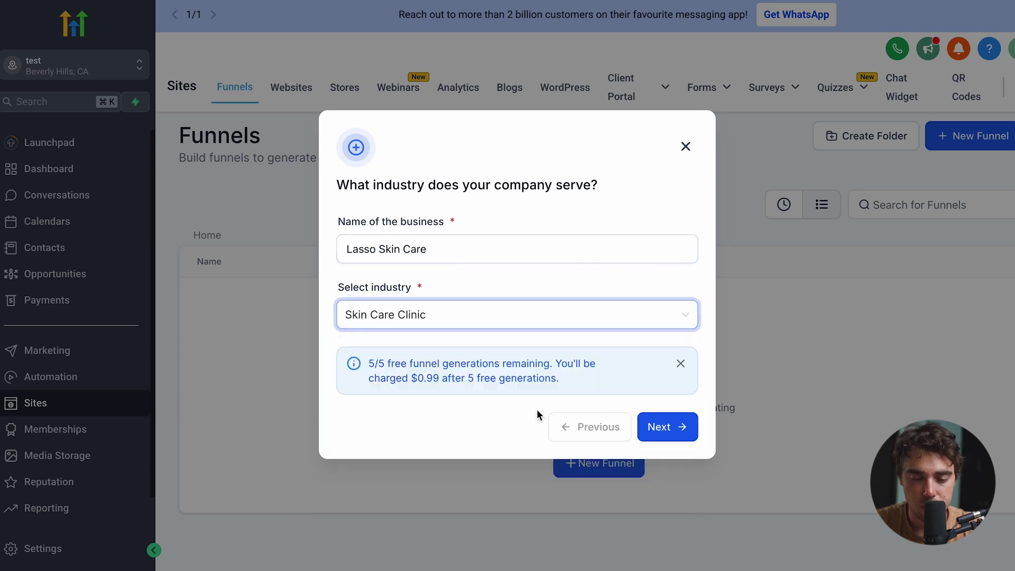
left_click(668, 427)
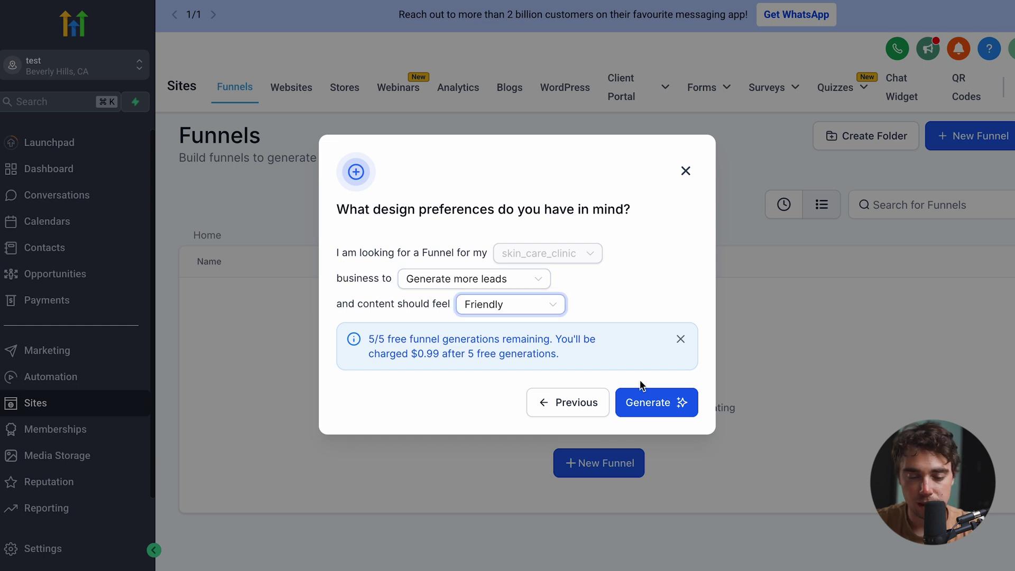
left_click(653, 403)
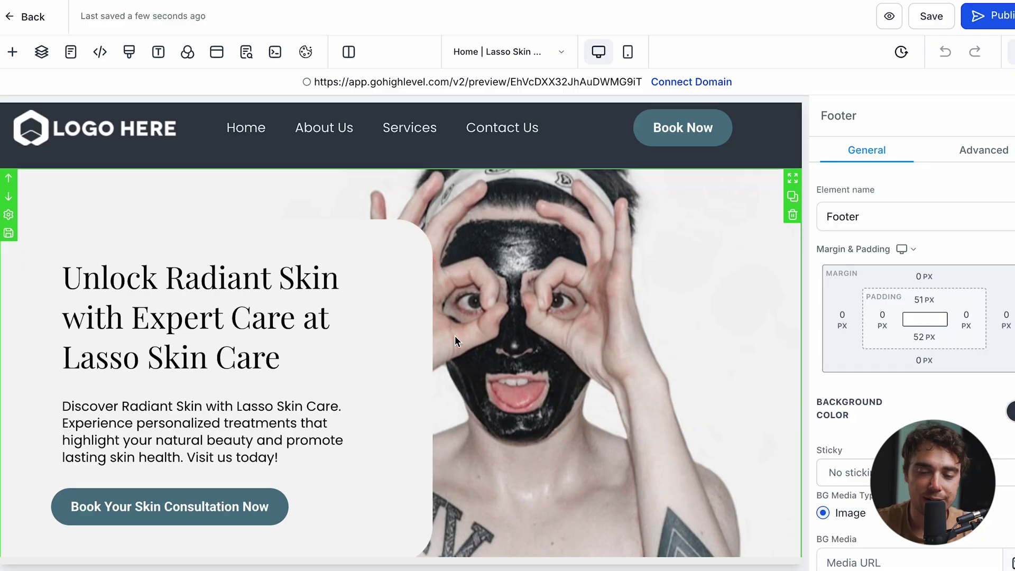
Step: Scroll through the generated page, then return to the Lasso Skin Care funnel overview
scroll(455, 341, "down", 10)
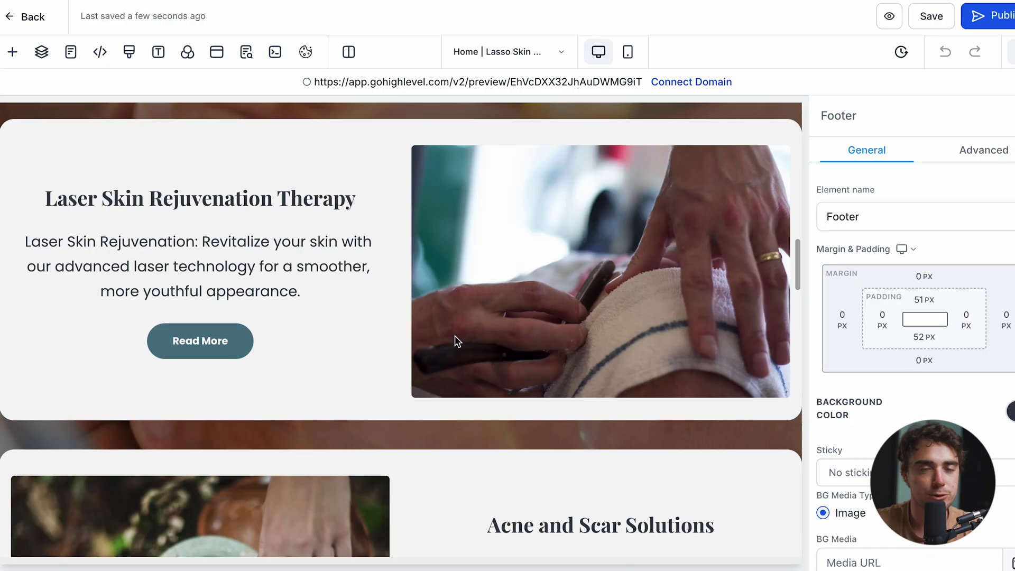
scroll(456, 341, "up", 10)
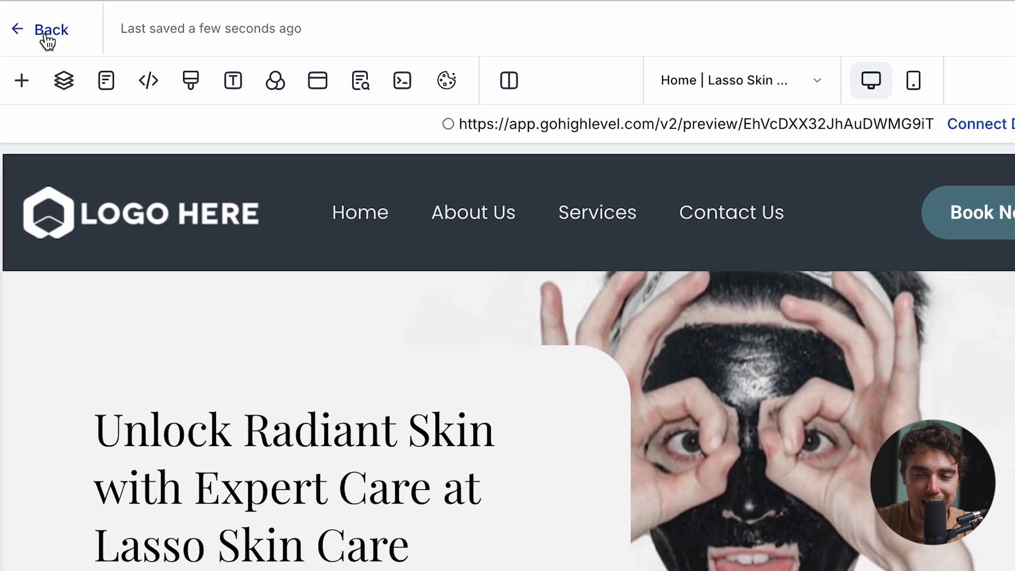
left_click(29, 21)
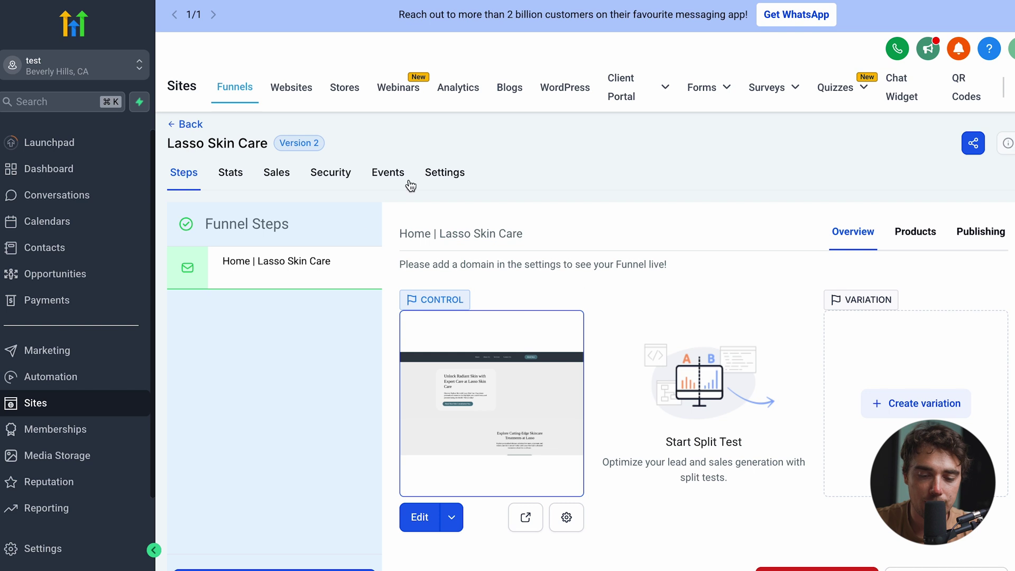
mouse_move(706, 102)
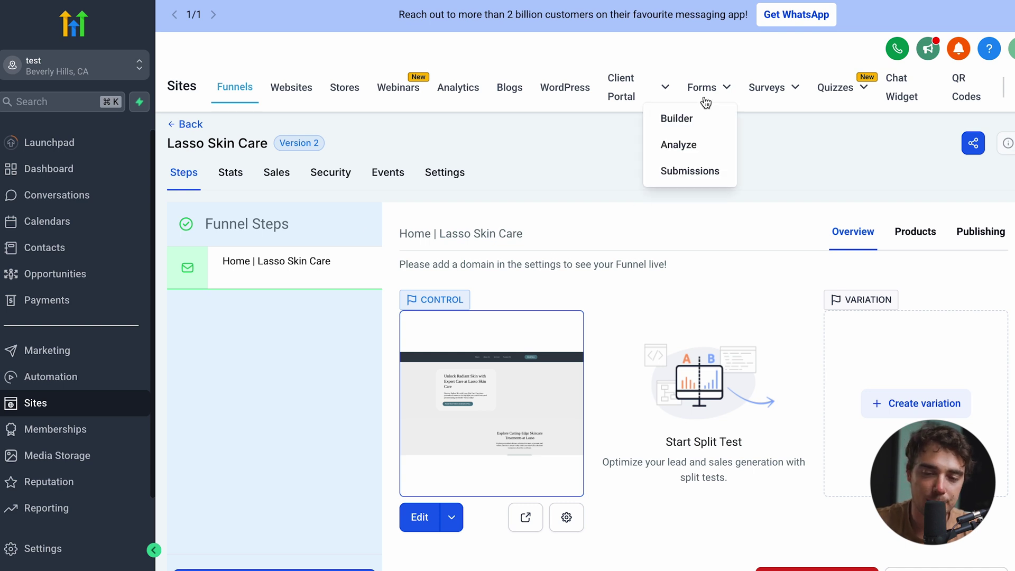
Step: Create the default form Form 0 in the form builder and view its Integrate embedding options
left_click(679, 120)
left_click(228, 343)
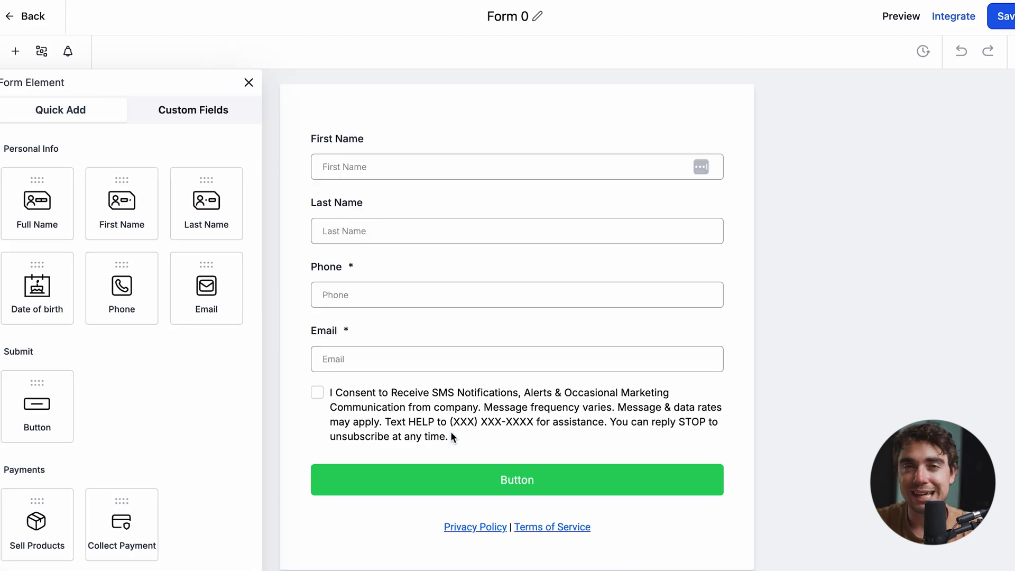
scroll(439, 264, "down", 1)
scroll(418, 138, "up", 1)
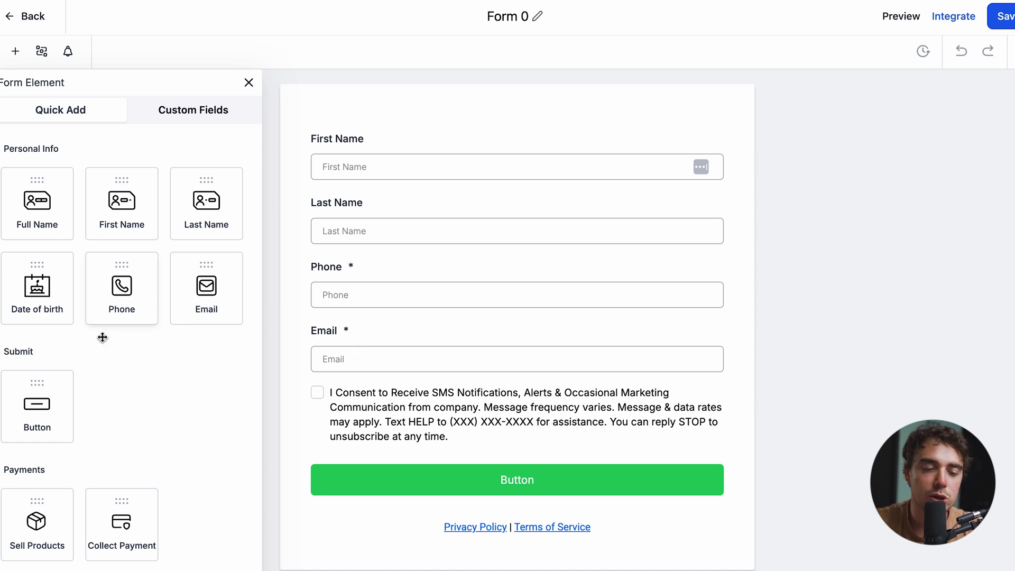
left_click_drag(194, 206, 1008, 20)
left_click(953, 16)
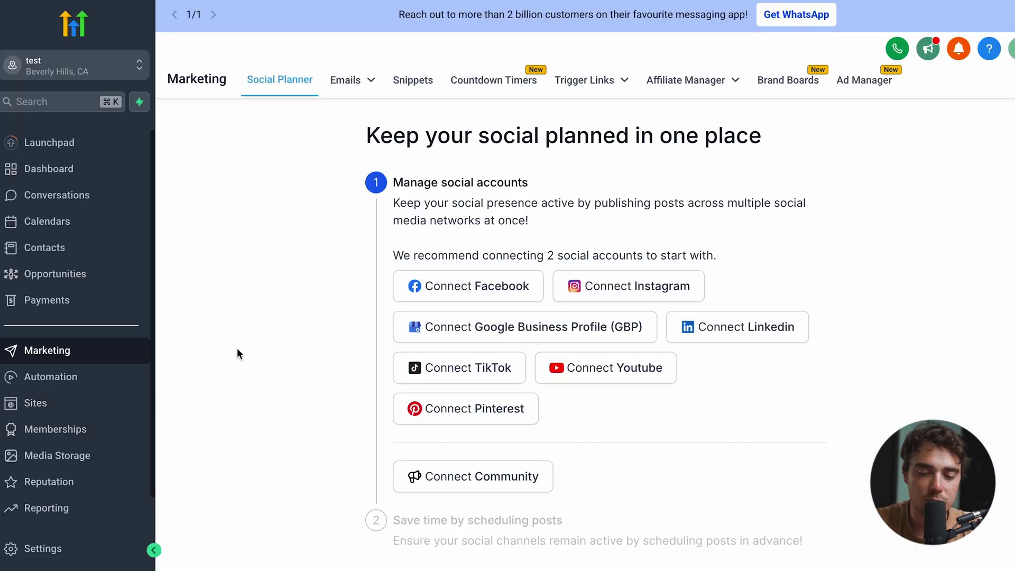
Step: Start a new Blank email campaign and choose the Design Editor
mouse_move(329, 95)
left_click(328, 117)
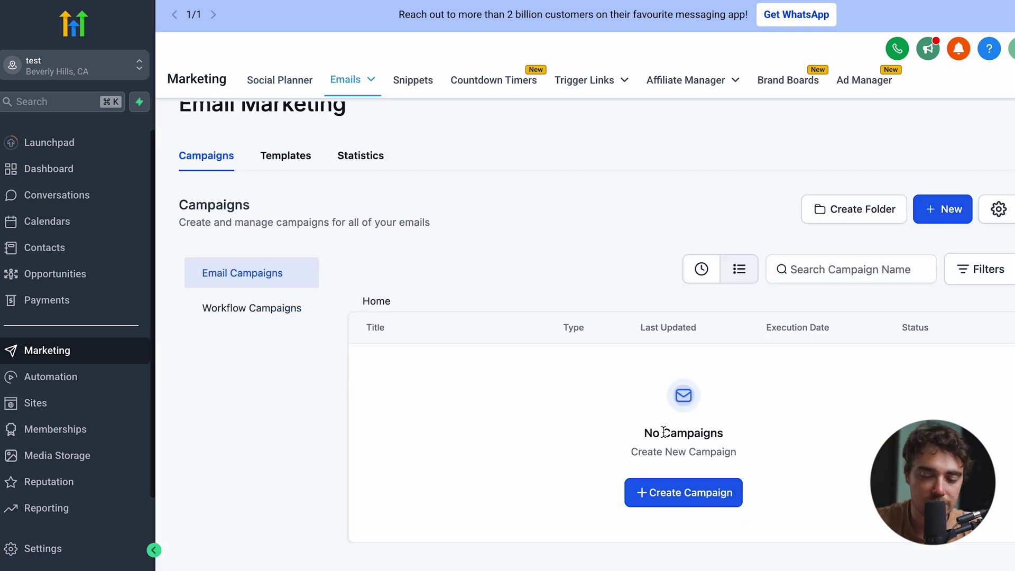
left_click(654, 492)
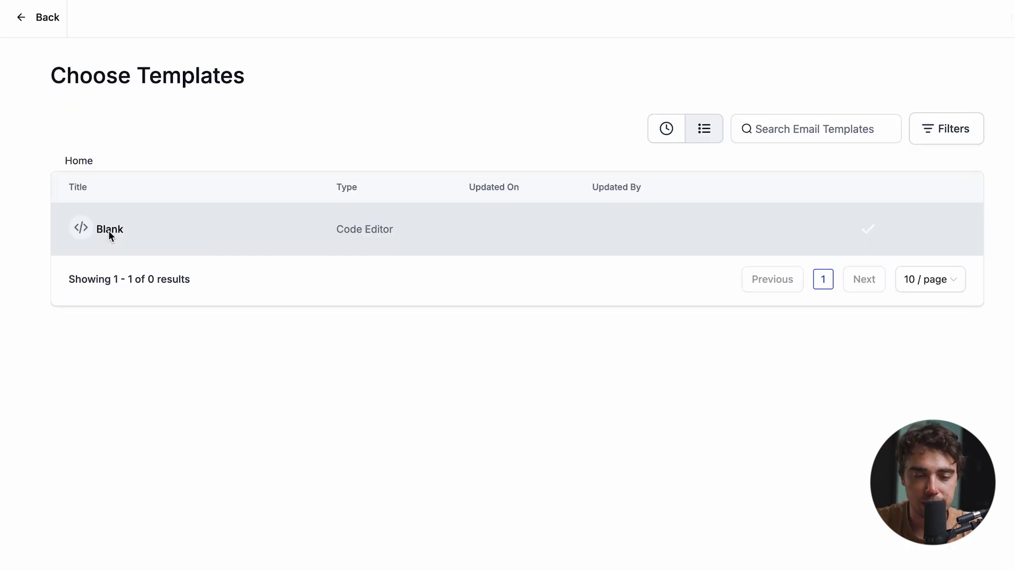
left_click(111, 232)
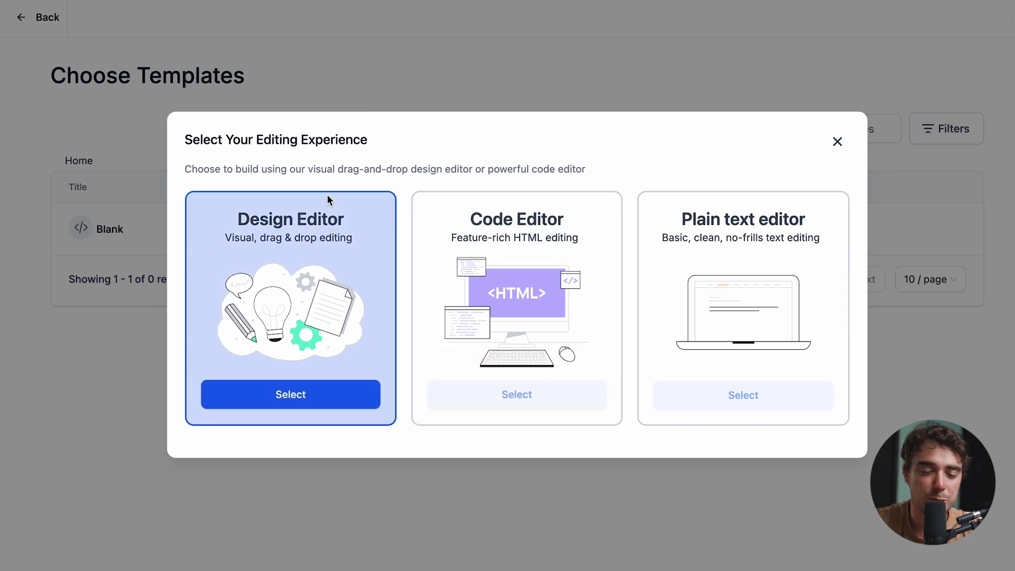
left_click(247, 409)
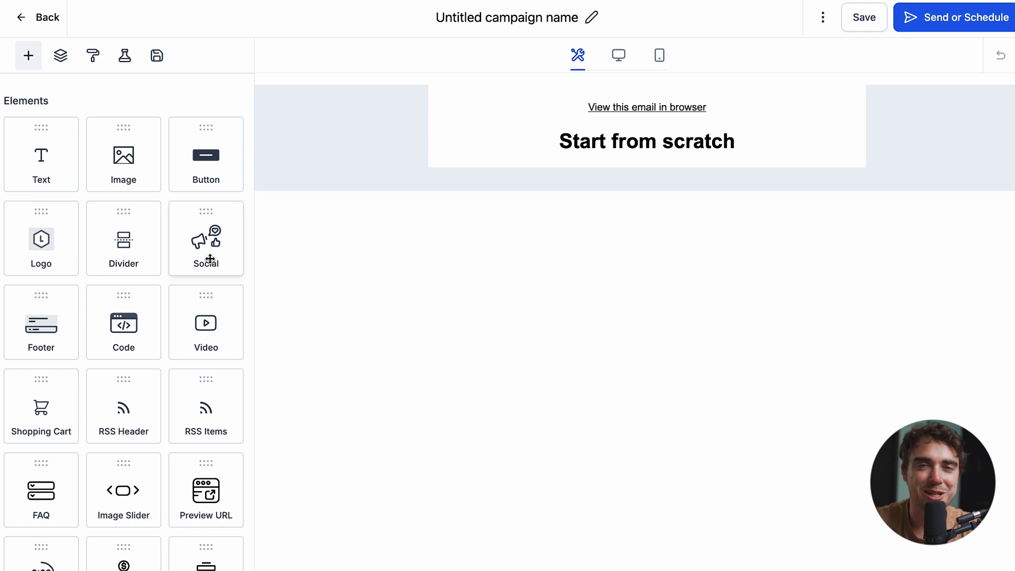
Step: Add a video block above the header and a text block with sample text 'dfkvekbe b'
left_click_drag(191, 324, 585, 121)
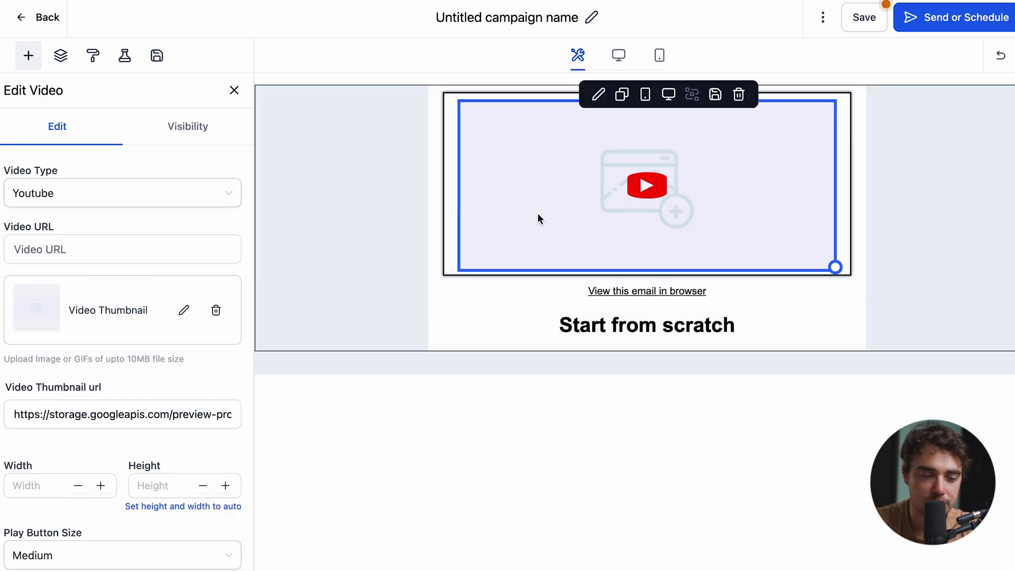
left_click_drag(49, 173, 650, 250)
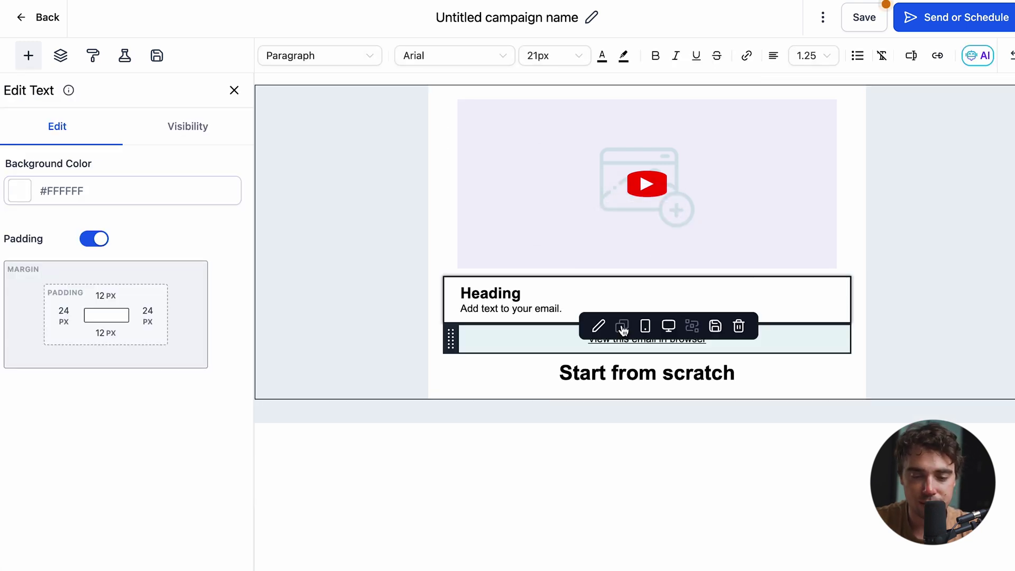
type("dfkvekbe b")
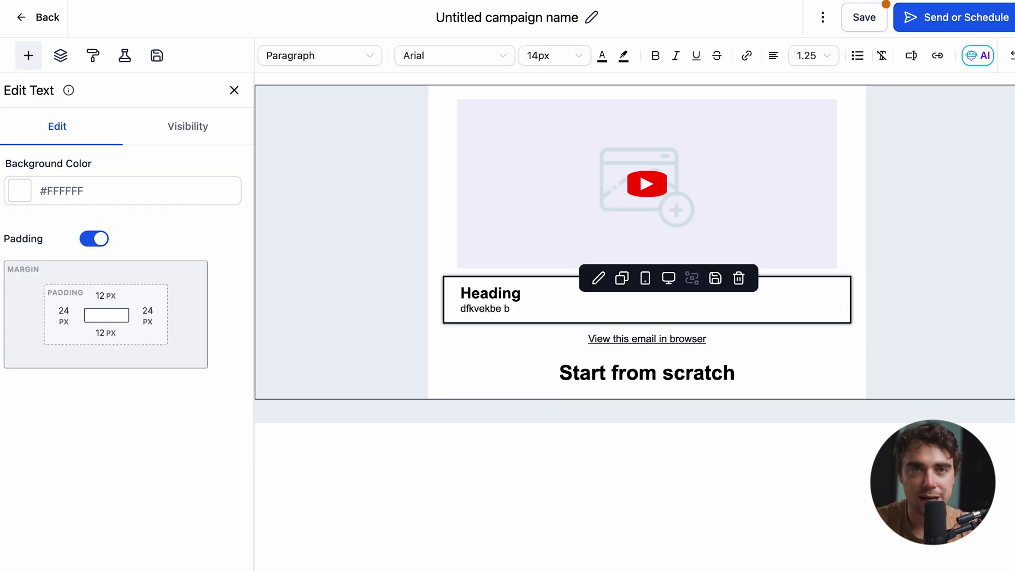
Step: Rename the campaign to 'test campaign' and save it
left_click(486, 17)
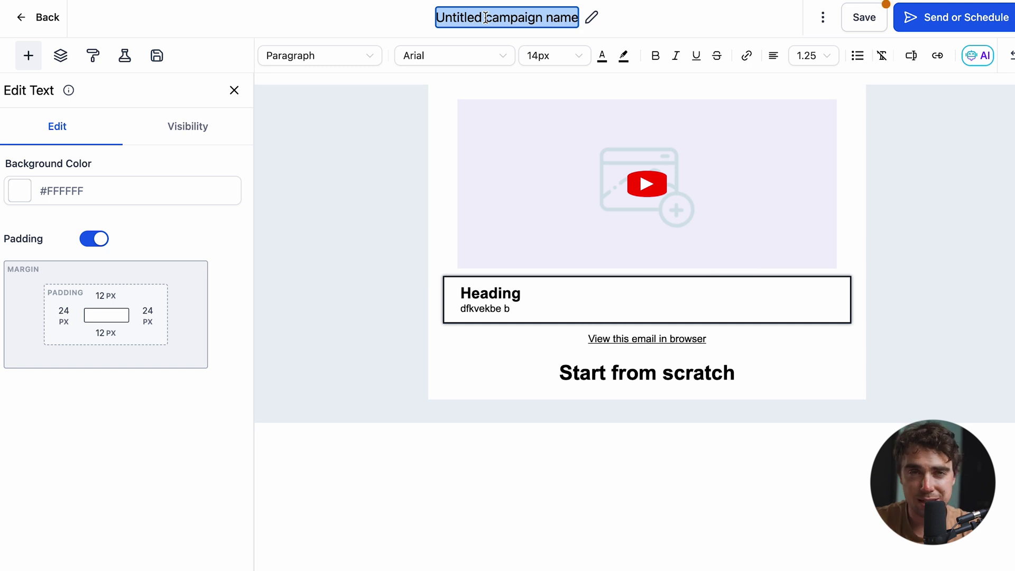
type("t")
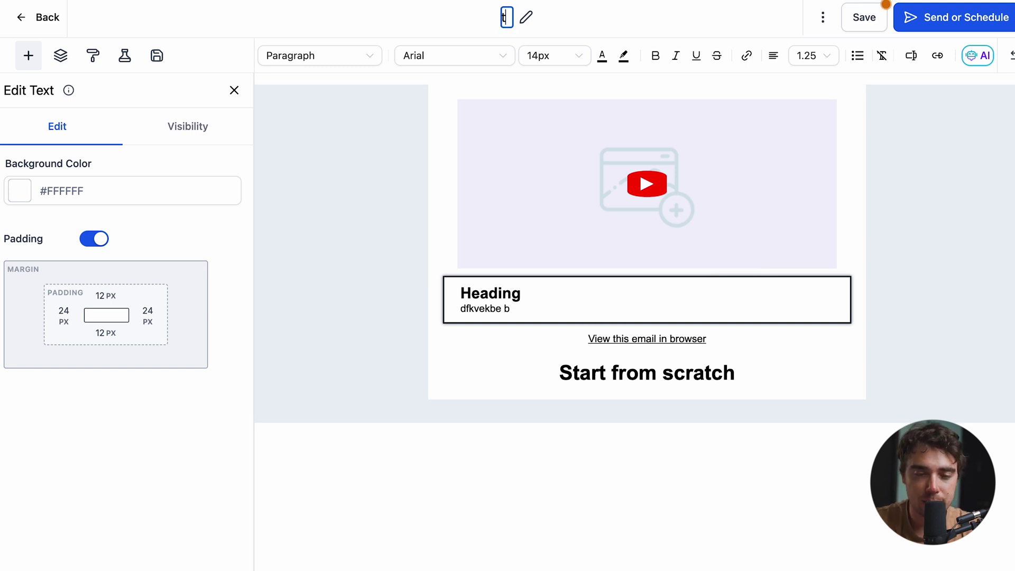
type("est campaign")
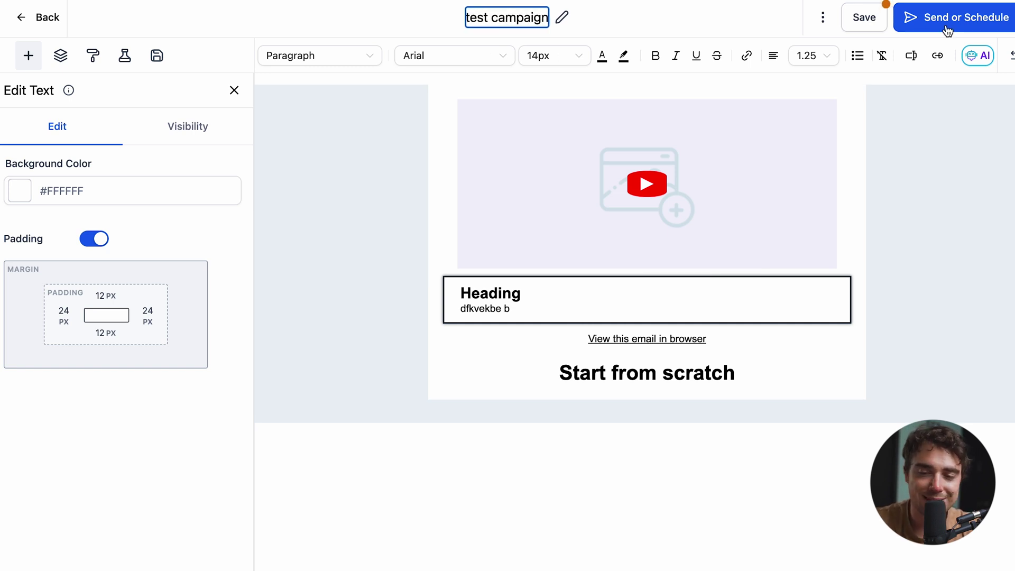
left_click(934, 24)
Step: Set the subject line to the contact first-name merge field {{contact.first_name}}
scroll(198, 300, "down", 1)
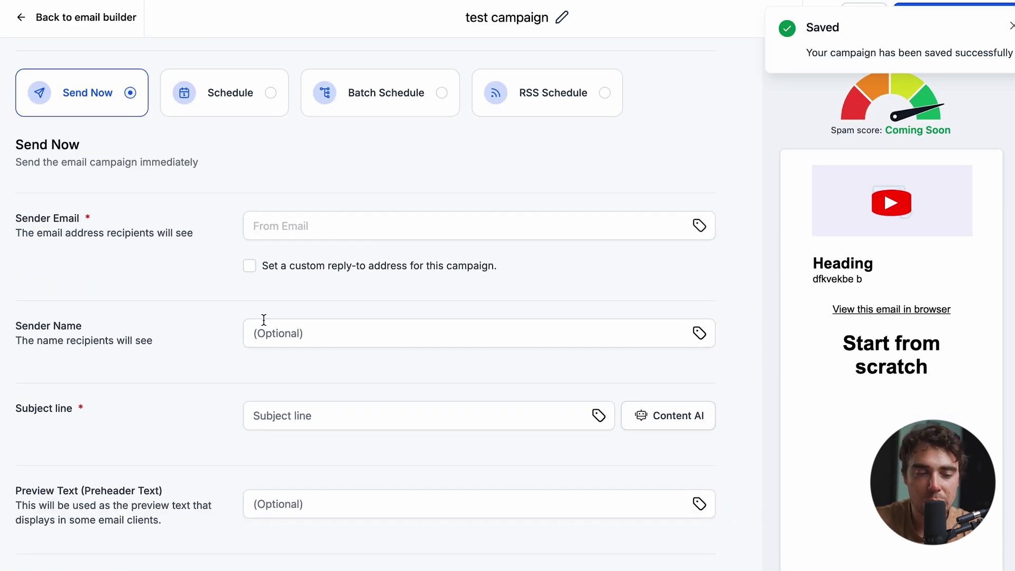
left_click_drag(10, 217, 141, 218)
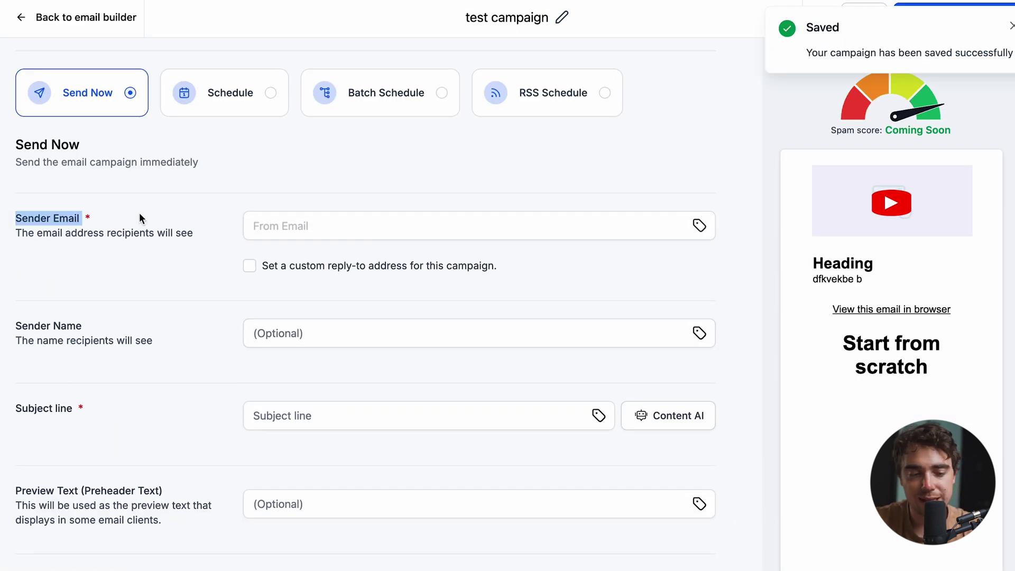
left_click_drag(16, 326, 74, 326)
scroll(74, 326, "down", 2)
left_click(59, 328)
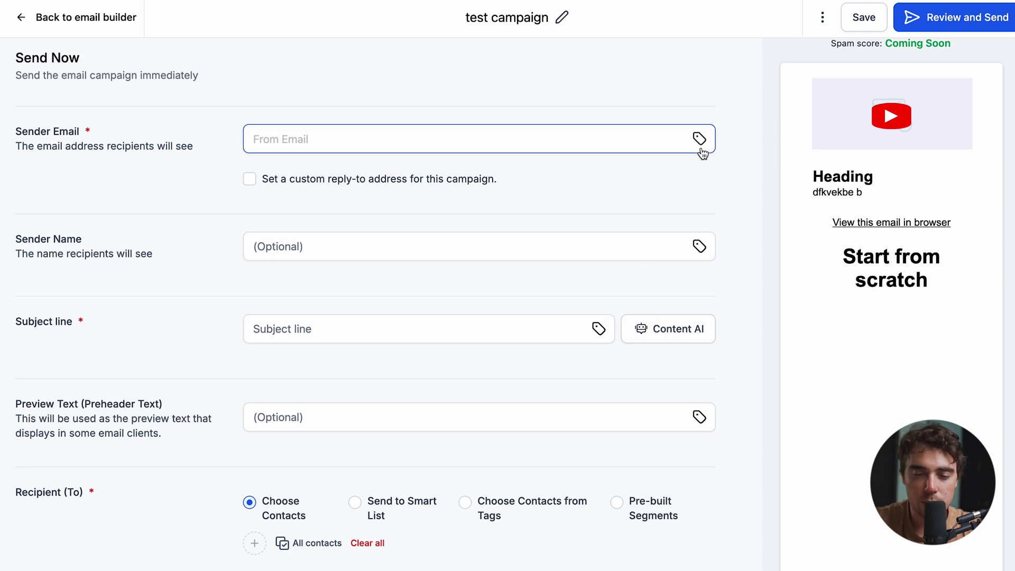
left_click(599, 331)
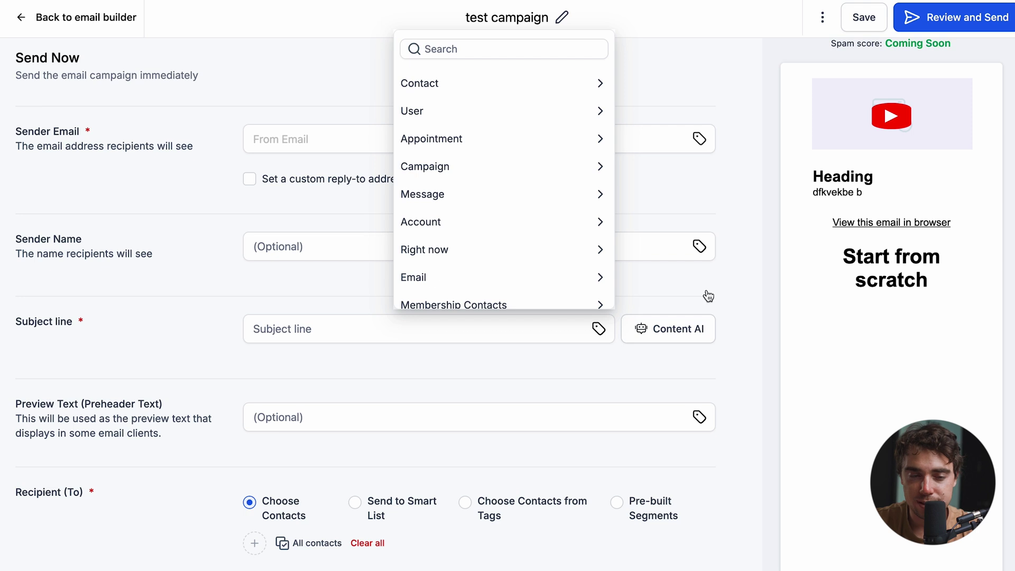
left_click(454, 85)
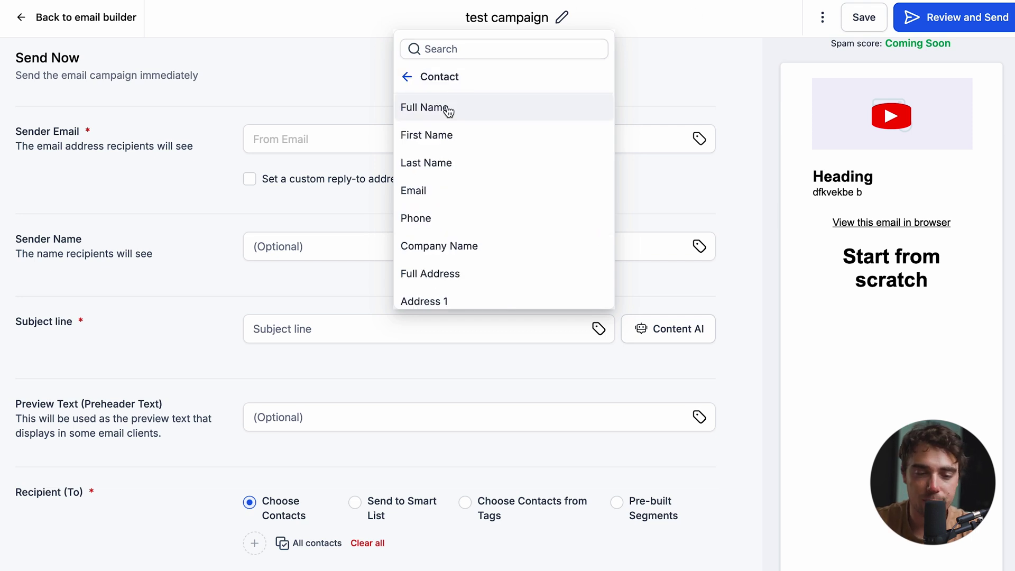
left_click(435, 136)
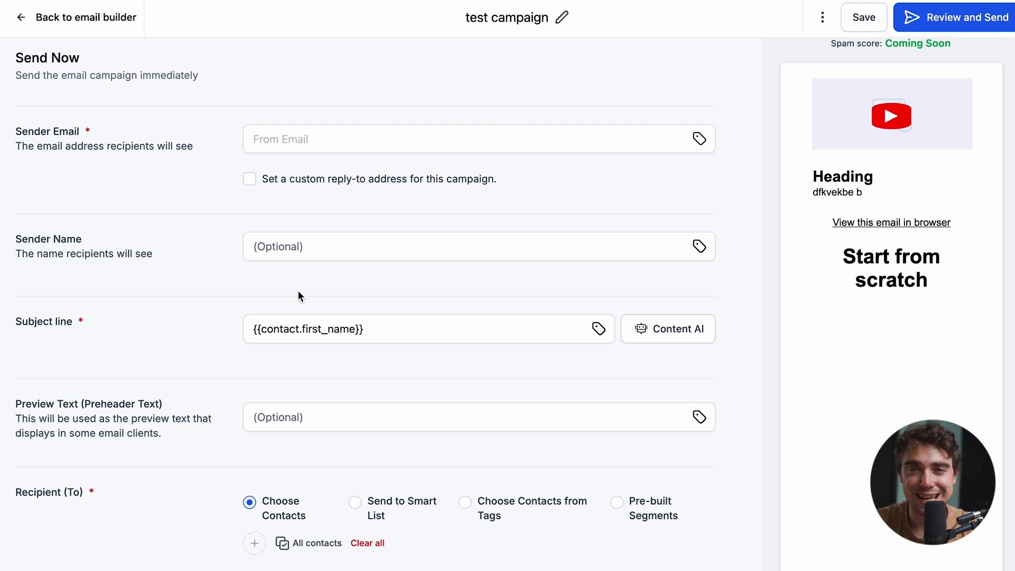
scroll(328, 311, "down", 5)
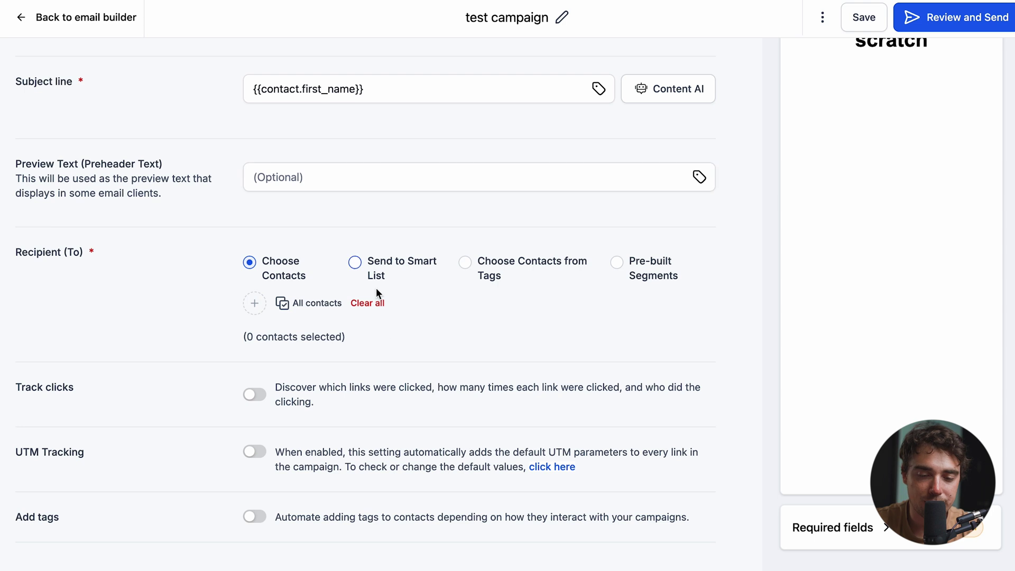
Step: Choose Send to Smart List as the campaign's recipients
left_click(354, 263)
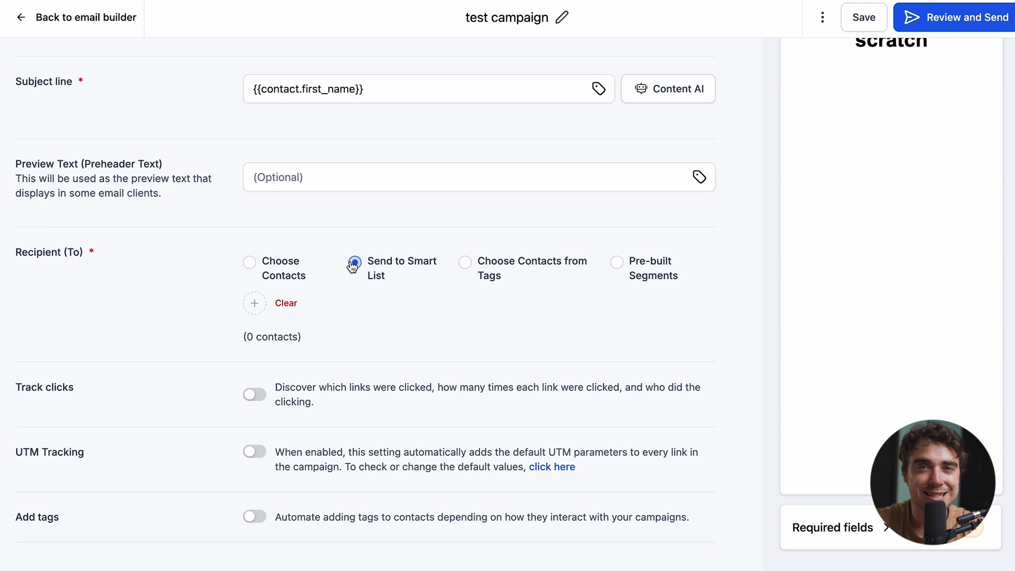
scroll(284, 369, "down", 1)
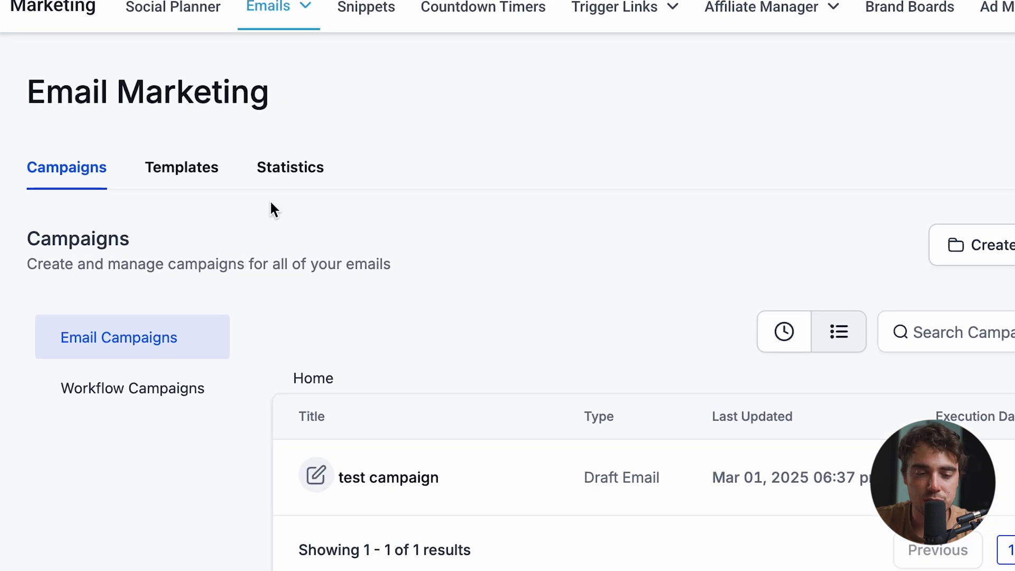
Step: Review the email campaign Statistics tab, then open the Google Ads Report in Reporting
left_click(293, 169)
scroll(344, 360, "down", 2)
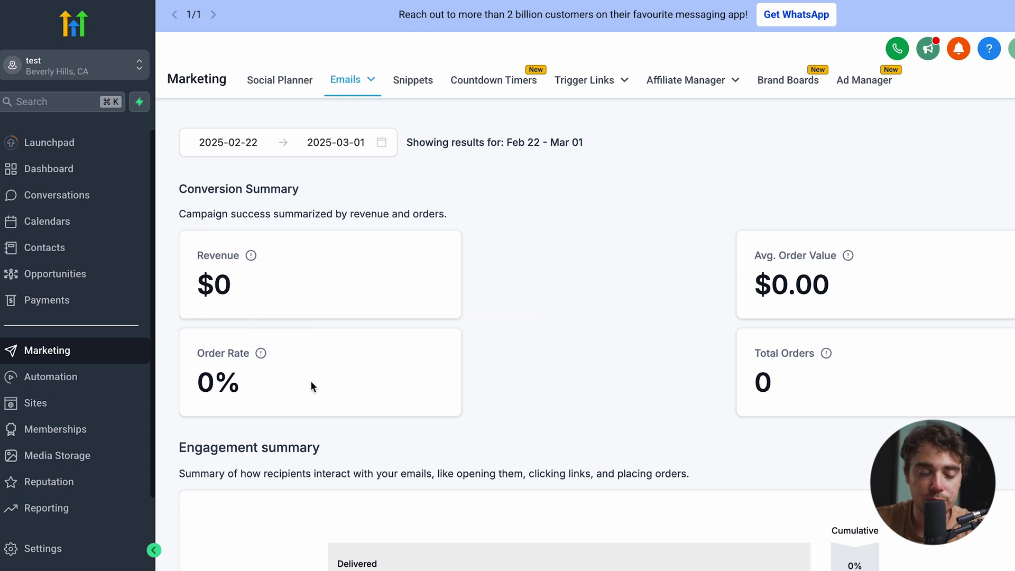
left_click(21, 514)
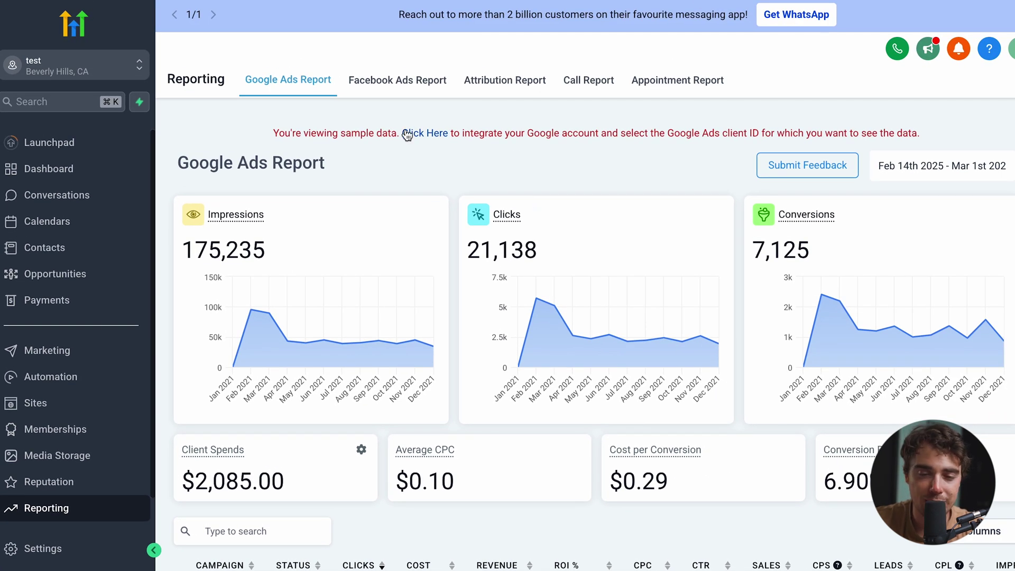
scroll(529, 365, "down", 5)
scroll(534, 363, "up", 5)
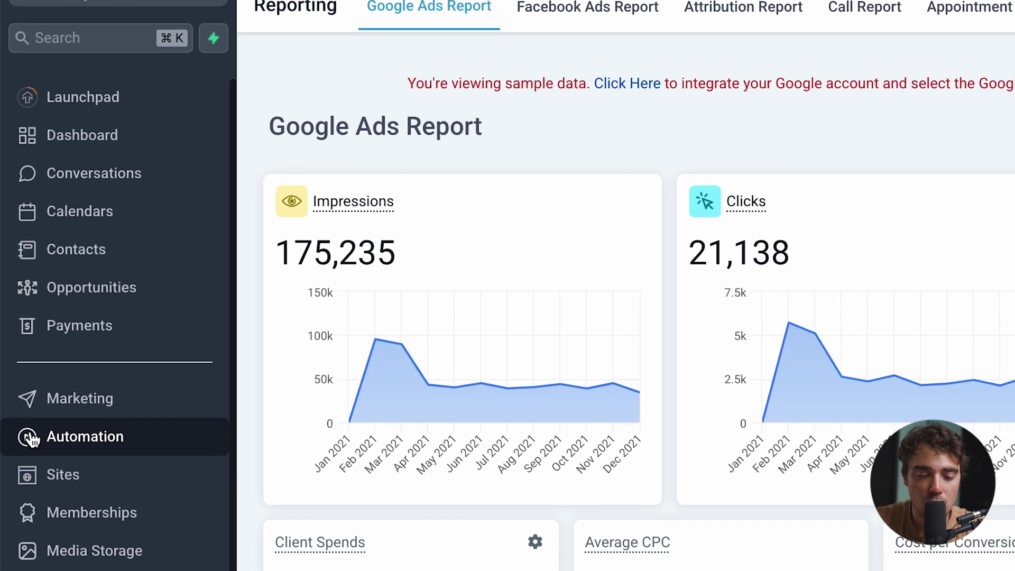
Step: Create a new workflow from scratch with a Form Submitted trigger
left_click(31, 378)
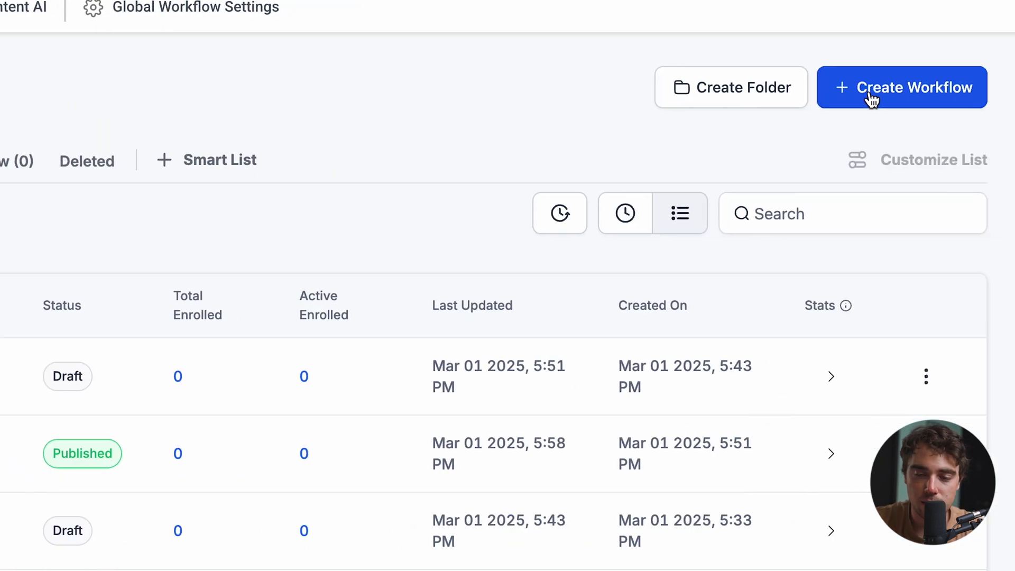
left_click(871, 101)
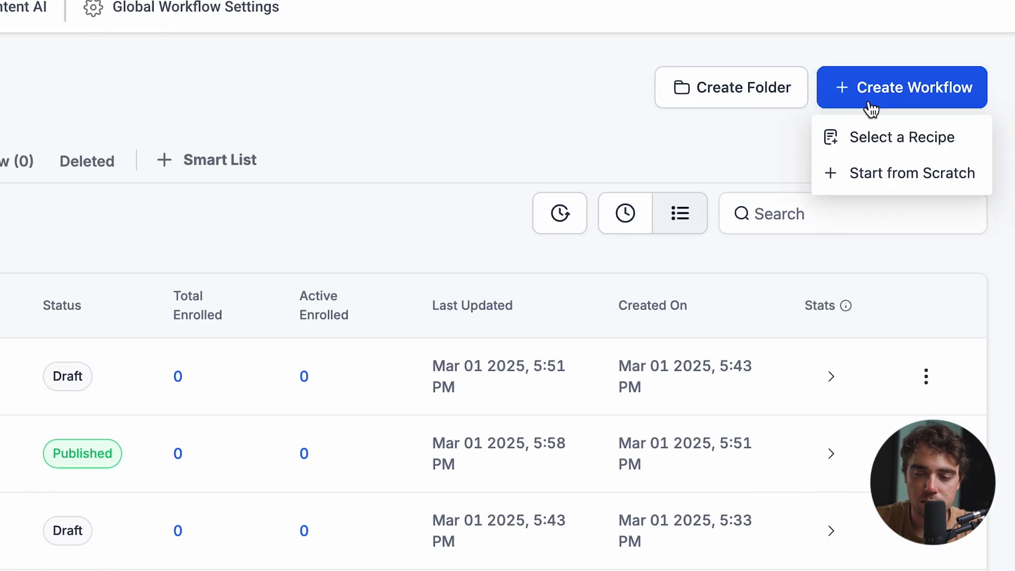
left_click(864, 174)
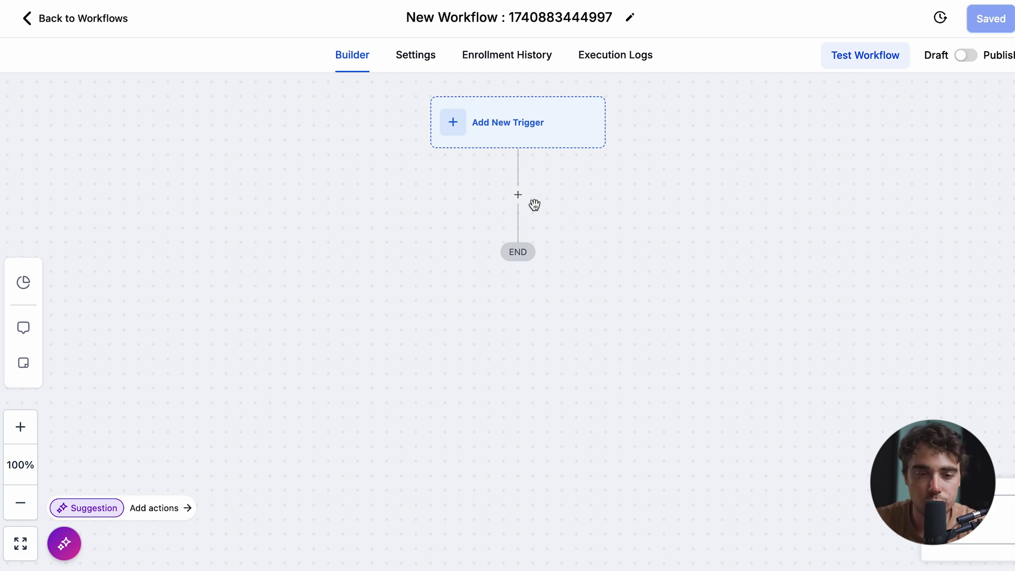
left_click(476, 131)
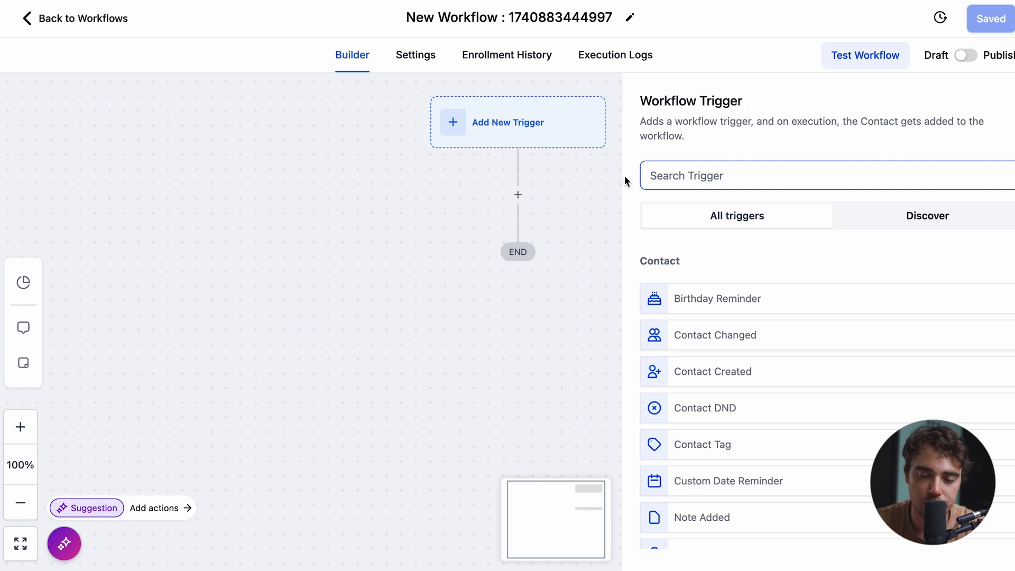
type("form")
left_click(690, 295)
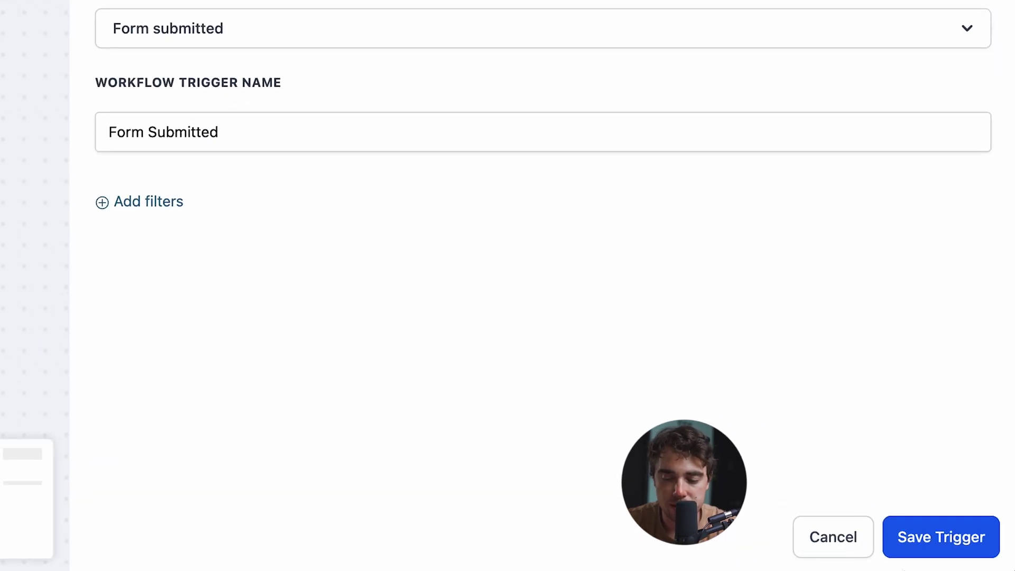
left_click(1005, 553)
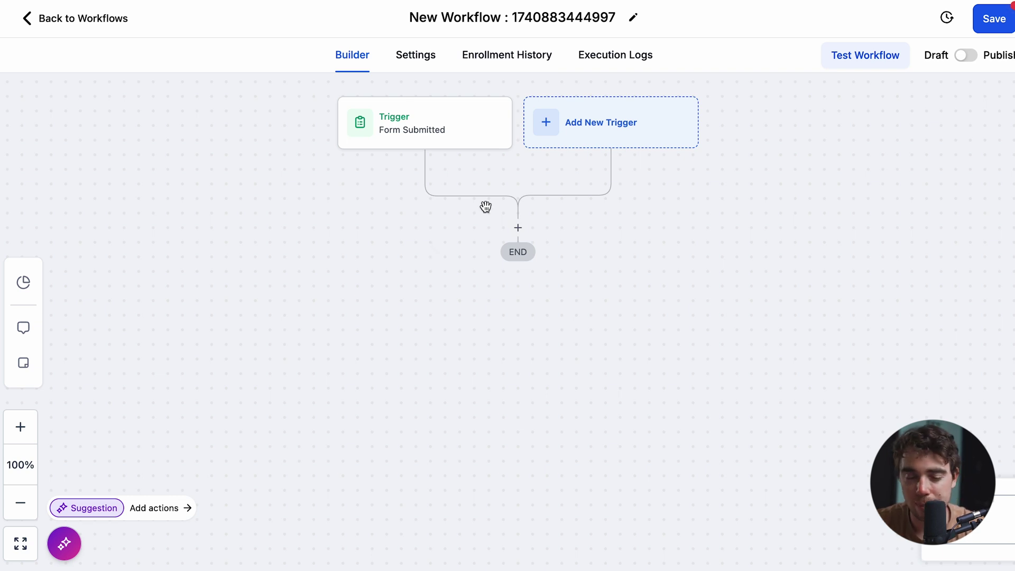
Step: Add a 'doctor tag' Add Contact Tag action applying the tag 'doctor', and save it
left_click(518, 227)
left_click(687, 327)
left_click_drag(649, 192, 688, 192)
type("doctor tag")
key("Tab")
type("doctor")
left_click(719, 360)
left_click(975, 548)
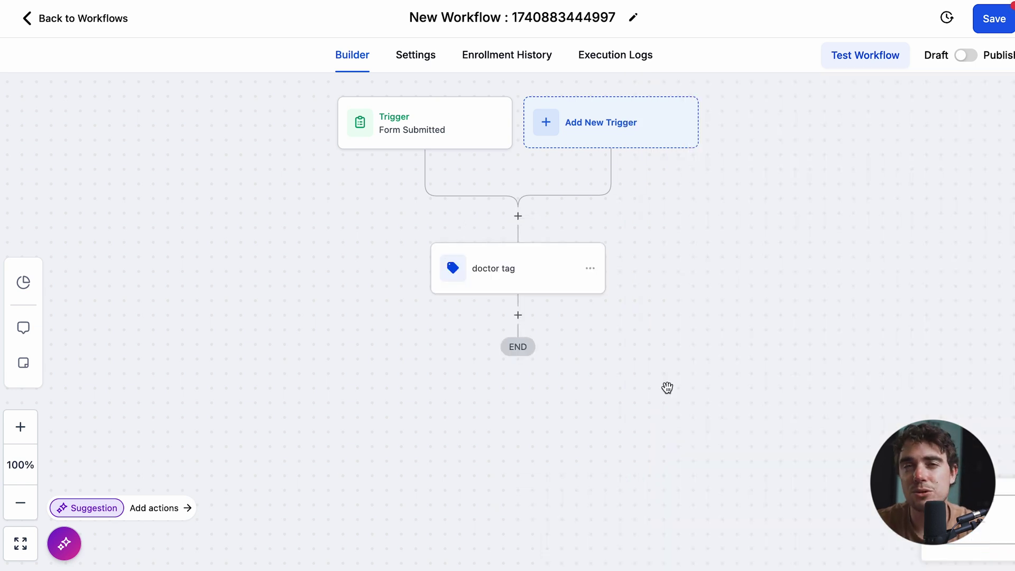
Step: Add a Send Email action after the doctor tag: From Name and Subject 'so so', message 'hi yada yada'
left_click(518, 315)
type("email")
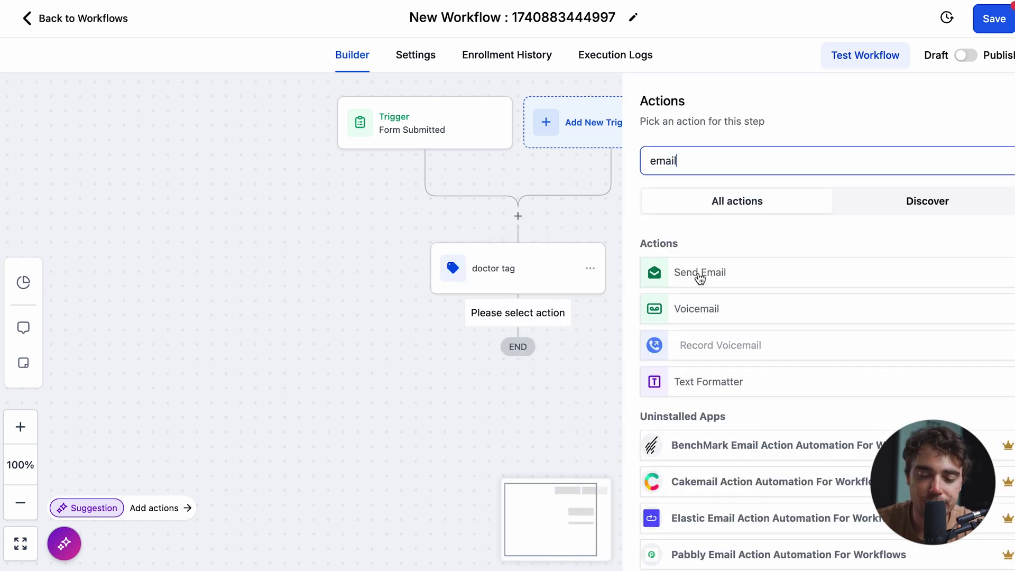
left_click(700, 275)
left_click(690, 271)
type("so so")
left_click(713, 411)
type("so so")
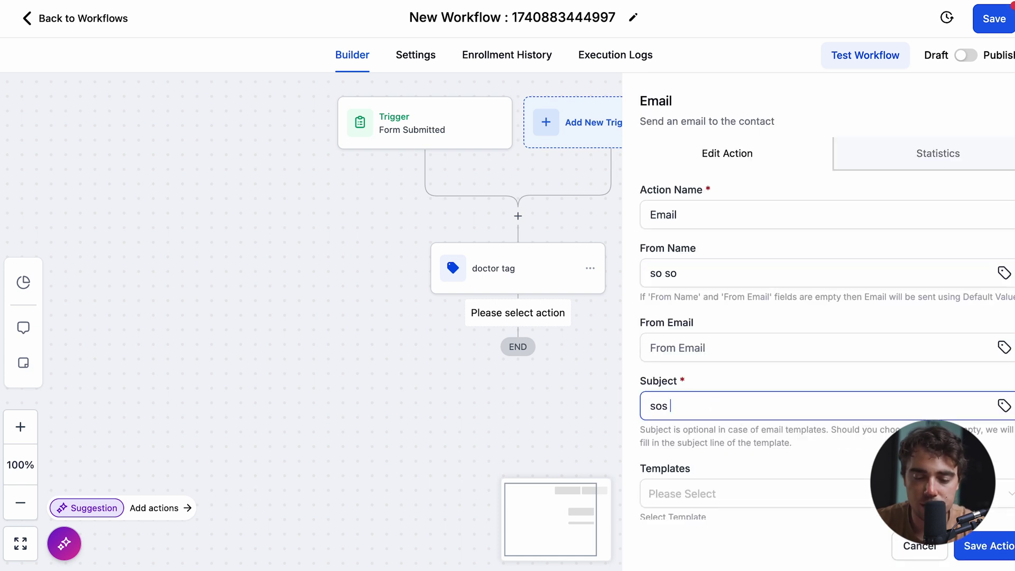
key("Tab")
left_click(670, 264)
scroll(670, 264, "up", 2)
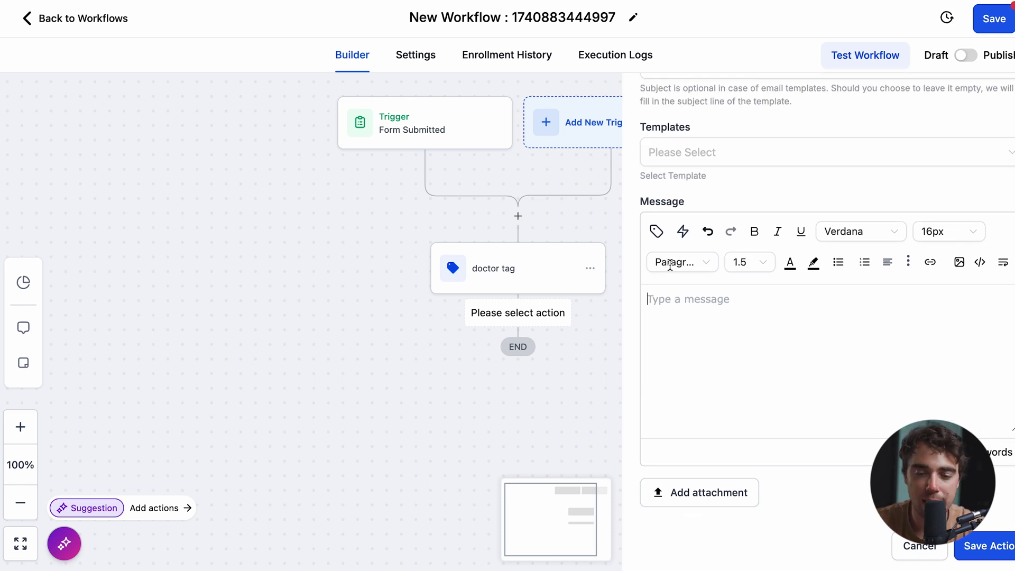
type("hi yada yada")
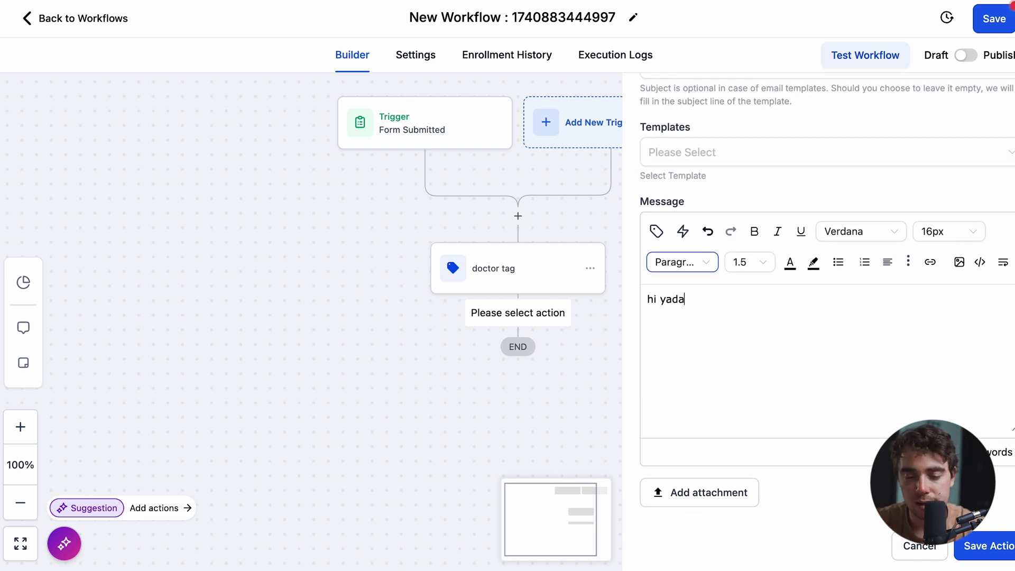
left_click(1010, 546)
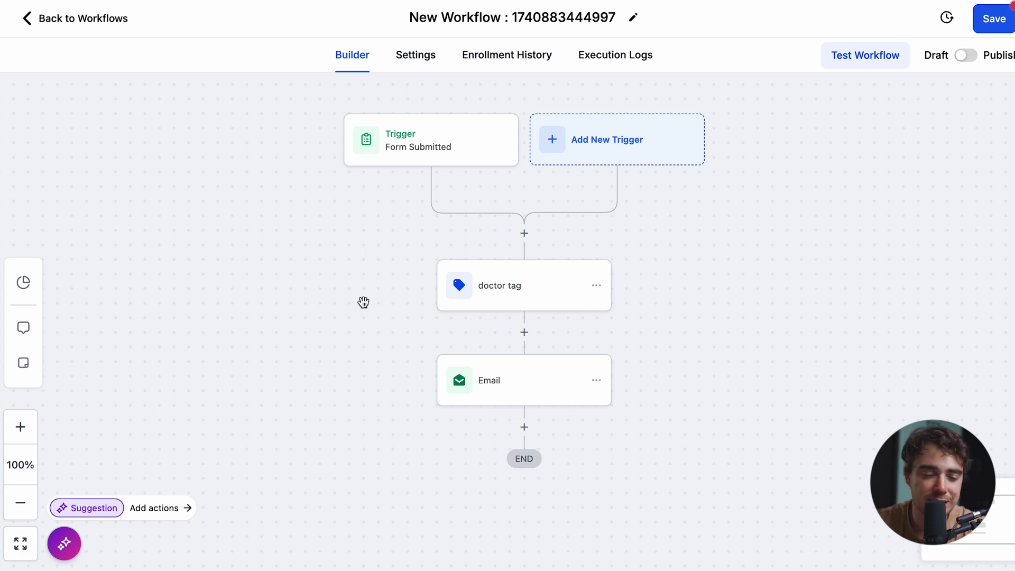
Step: Open the Workflow AI chat panel and focus its message box
left_click(64, 543)
left_click(92, 475)
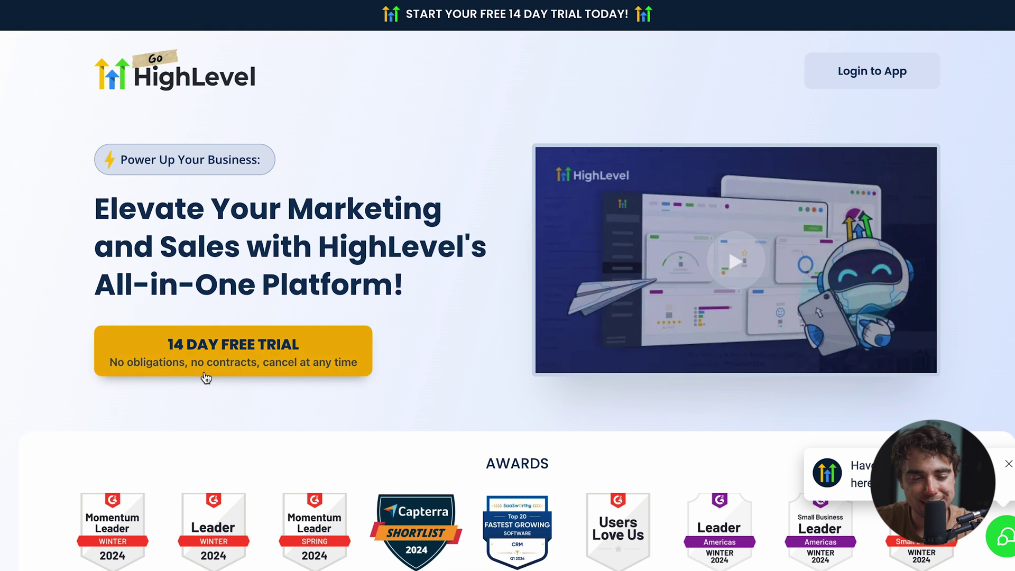
Step: Start the 14-day free trial form with company 'test company', autofilled name and phone, and a test email
left_click(239, 362)
left_click(428, 199)
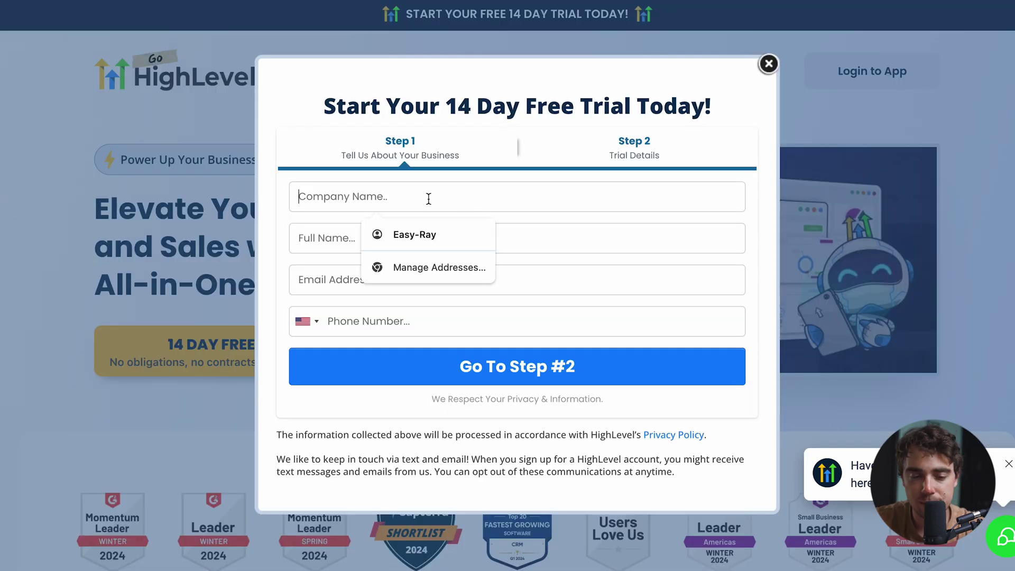
type("tes")
left_click(423, 258)
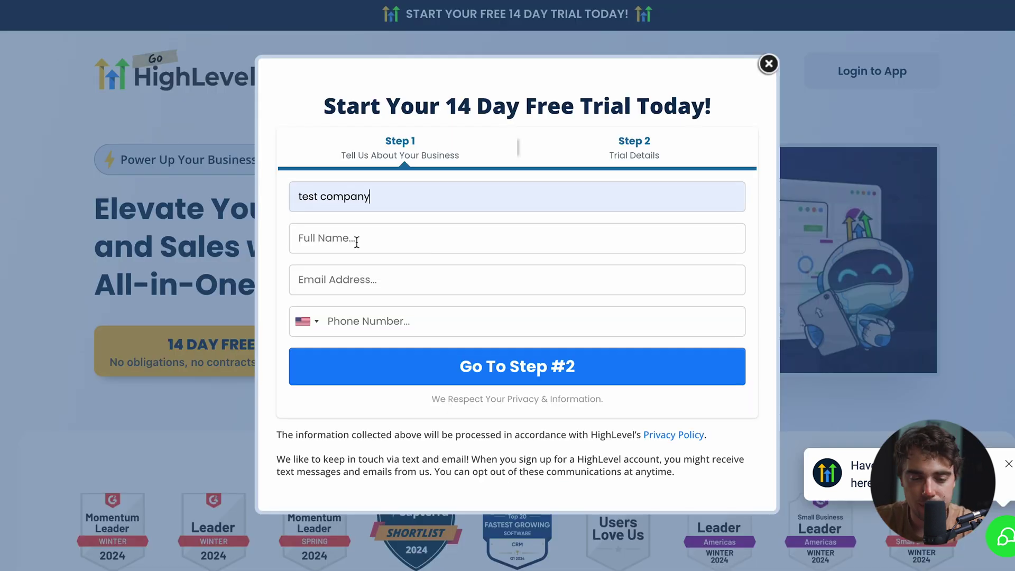
left_click(357, 242)
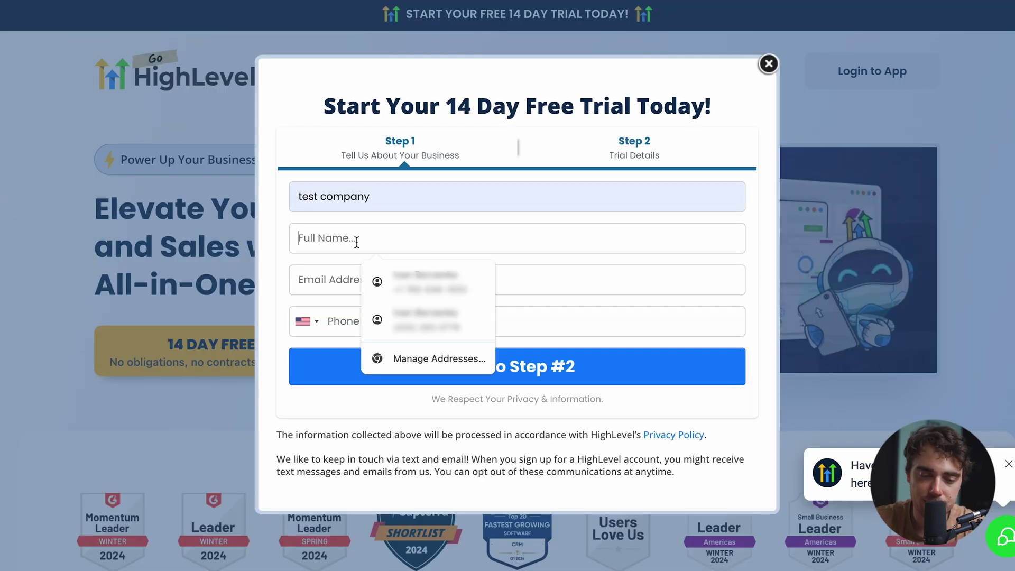
left_click(400, 262)
type("test@test.com")
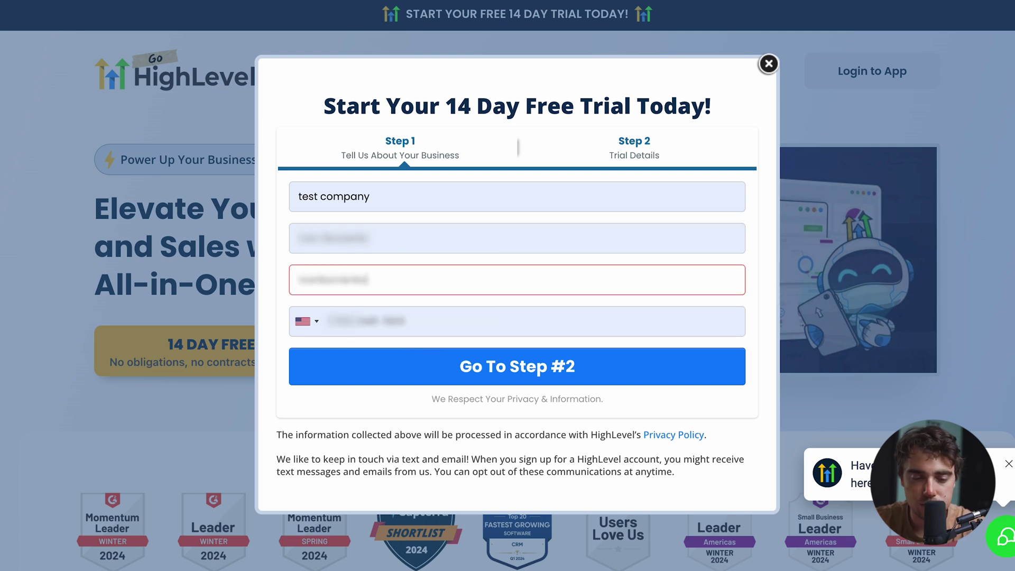
left_click(429, 377)
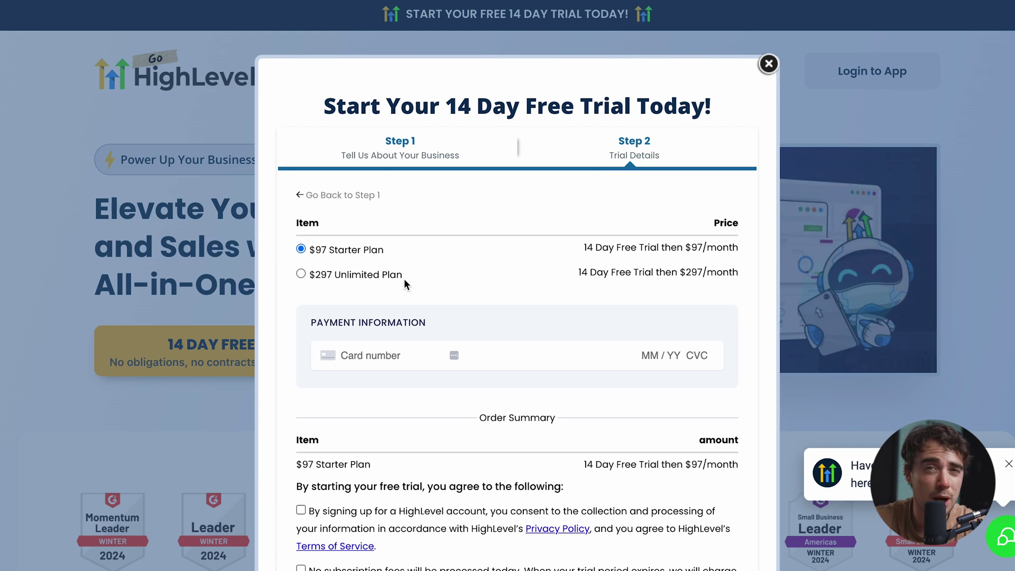
left_click_drag(386, 249, 313, 252)
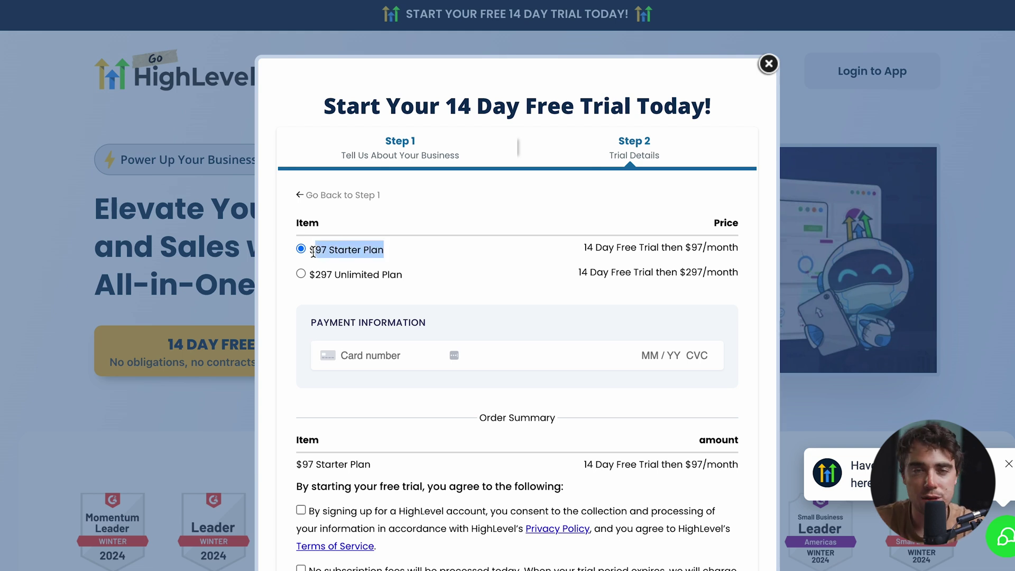
left_click(314, 252)
scroll(391, 310, "down", 2)
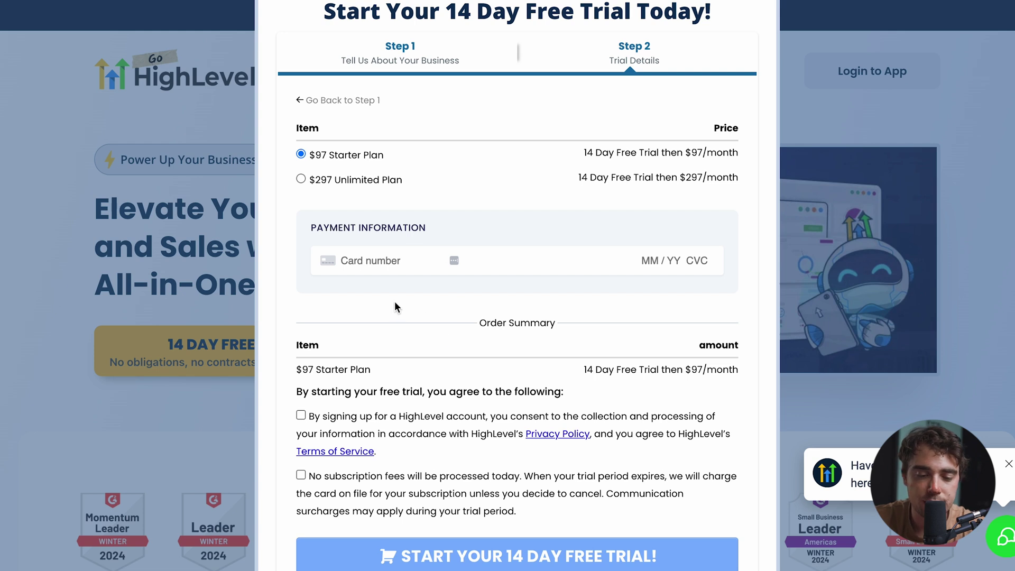
scroll(395, 308, "down", 1)
scroll(391, 296, "down", 2)
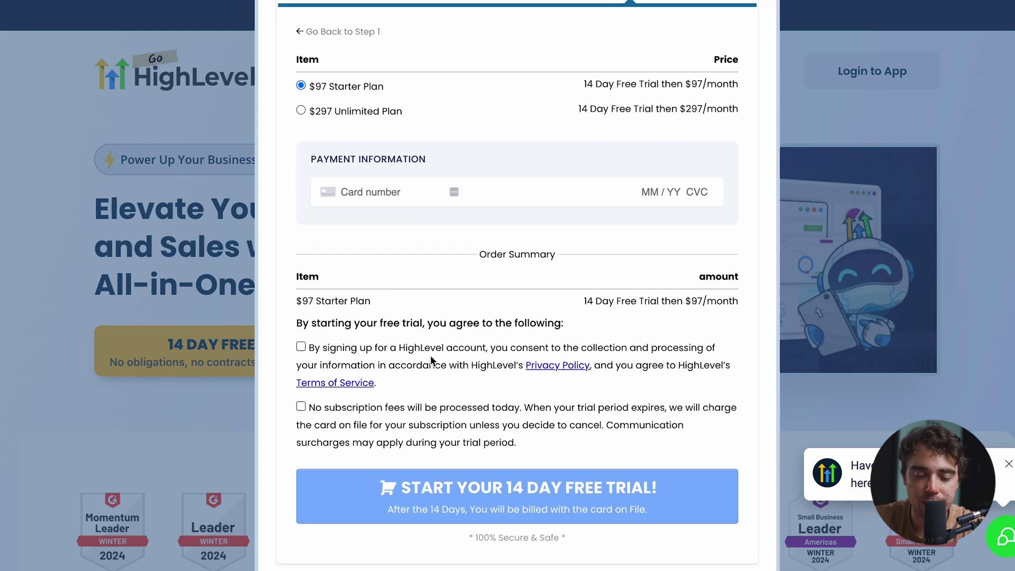
scroll(431, 360, "down", 1)
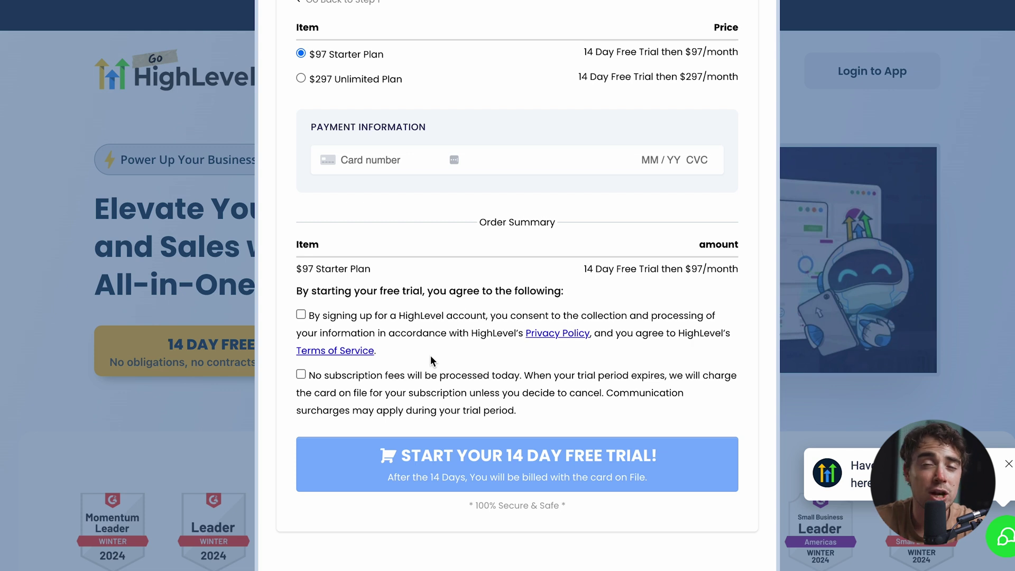
scroll(431, 356, "down", 1)
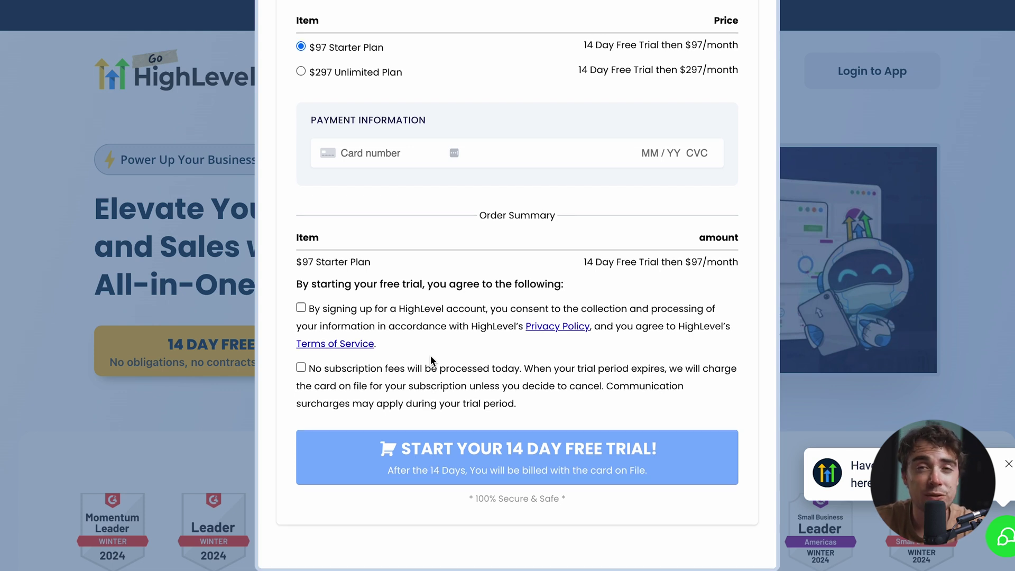